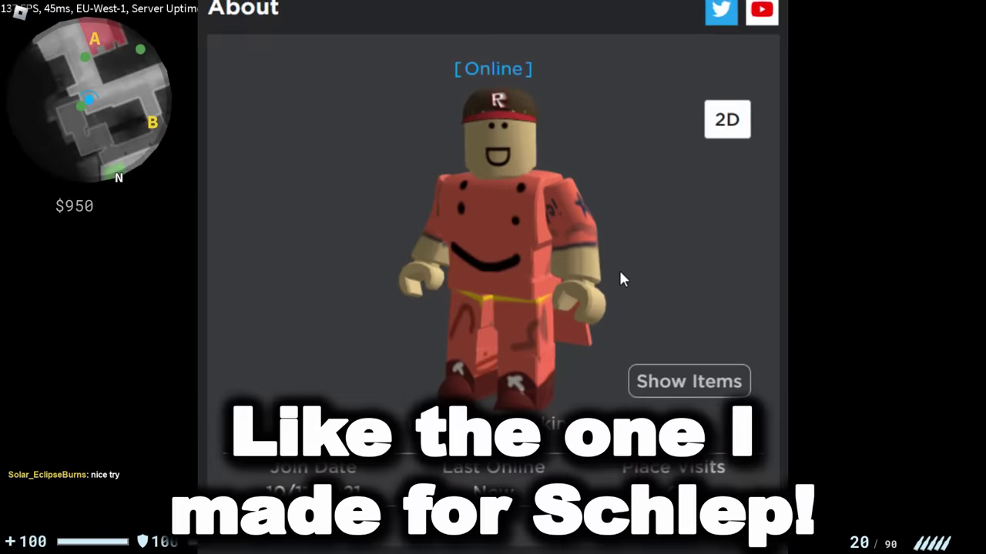
drag(623, 279, 522, 232)
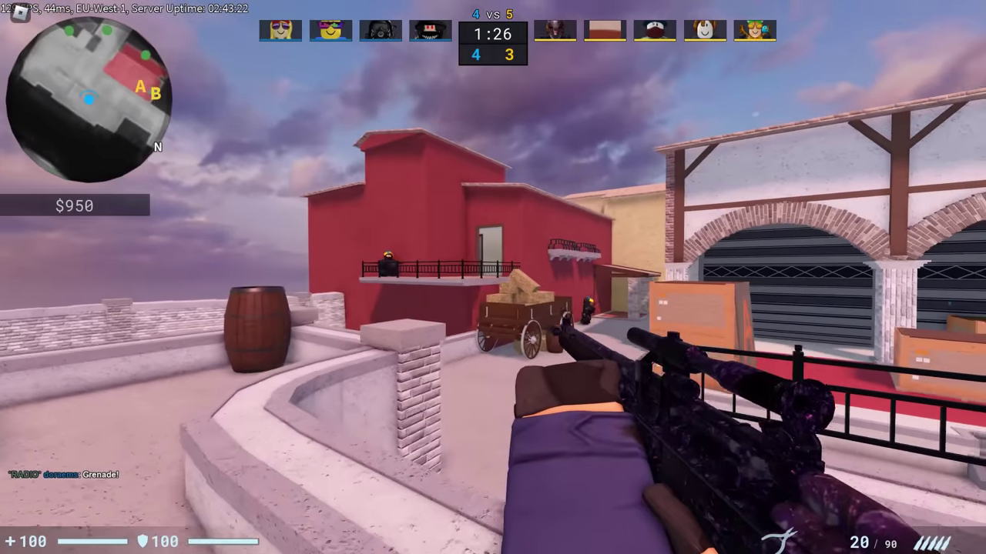
right_click(492, 277)
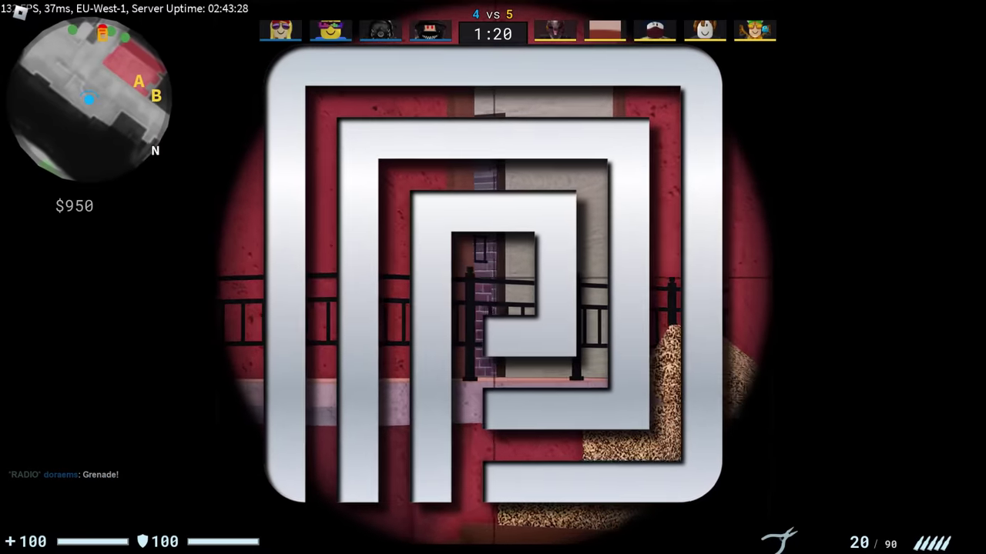
click(493, 277)
click(493, 278)
click(493, 277)
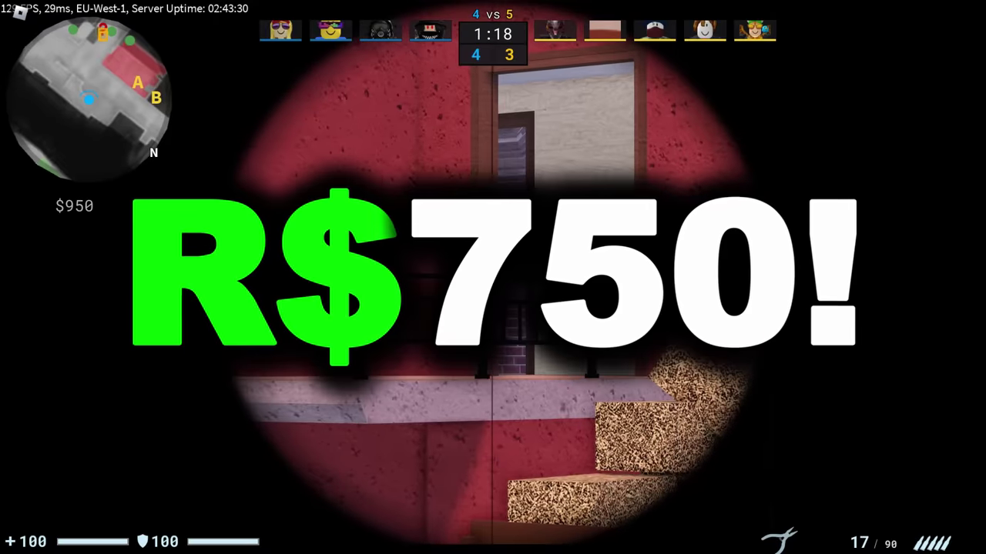
click(493, 277)
click(493, 277)
click(492, 277)
click(492, 278)
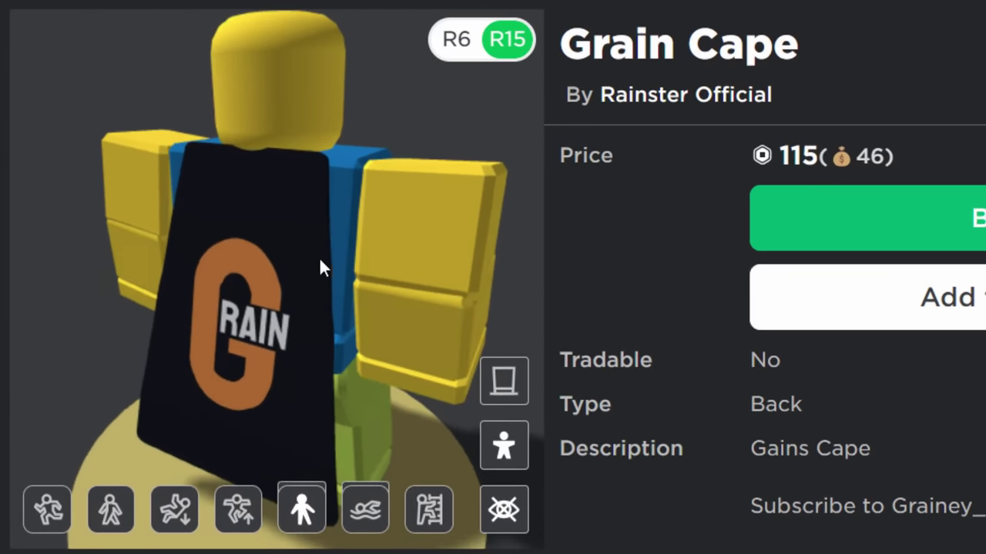
Step: Examine the Grain Cape and the Foltyn Family cape from several angles in their 3D previews
drag(319, 256, 419, 281)
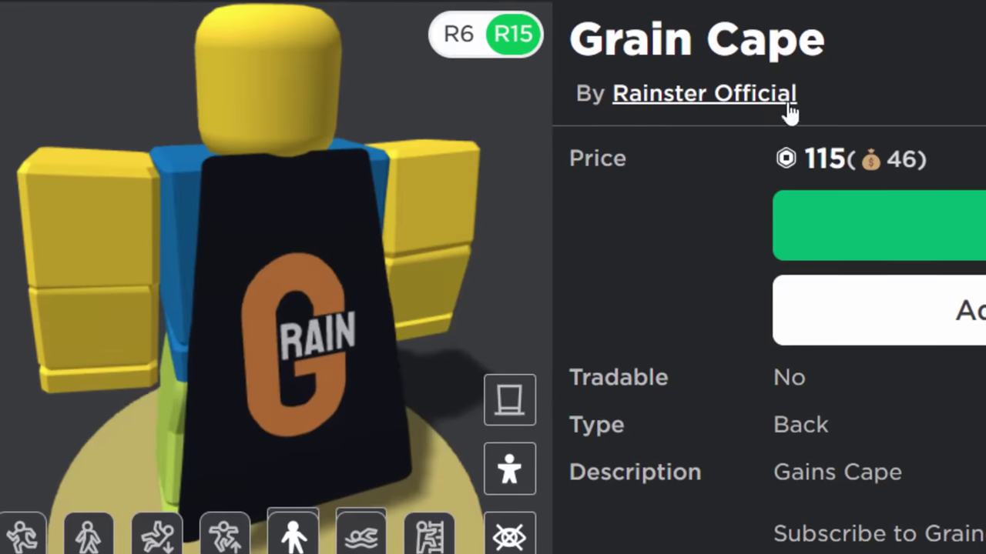
drag(432, 291, 312, 367)
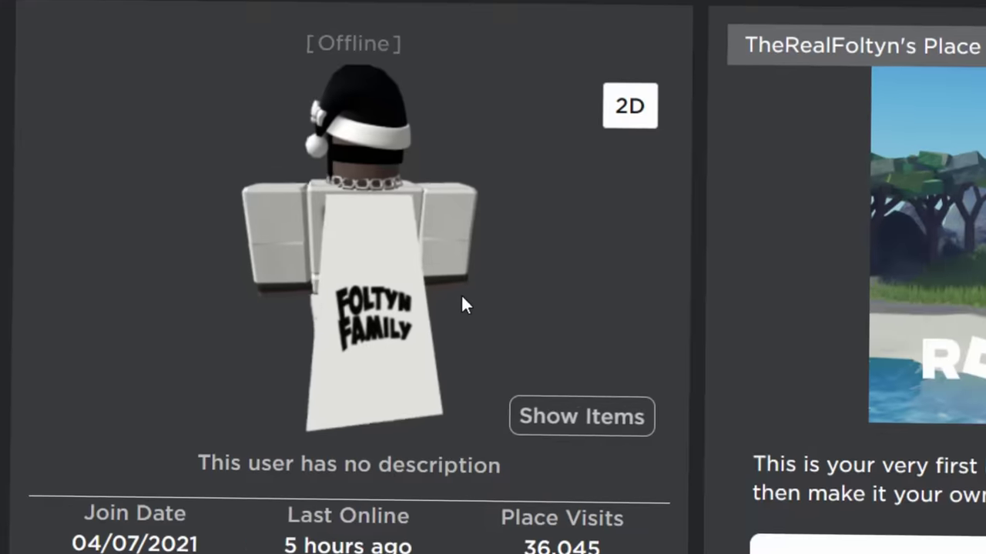
drag(461, 295, 493, 274)
drag(580, 308, 579, 416)
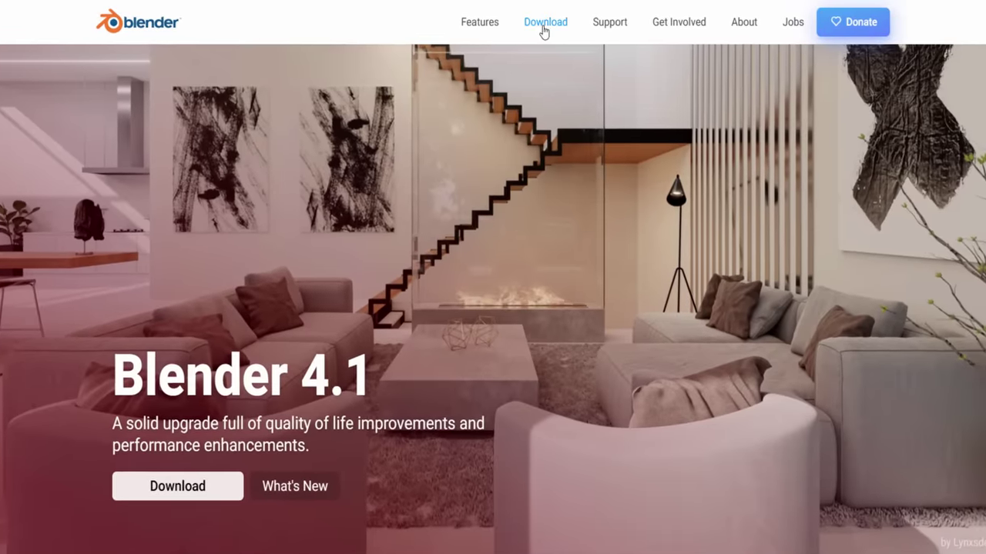
Step: Open the downloads for Blender and paint.net 5.0.13, and look over the BTRoblox extension page in the Chrome Web Store
click(544, 30)
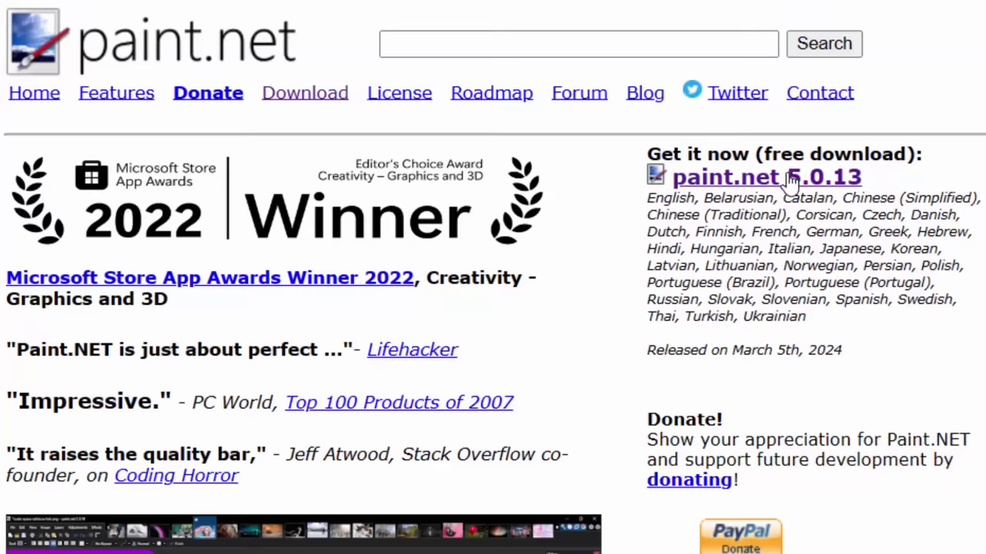
click(790, 179)
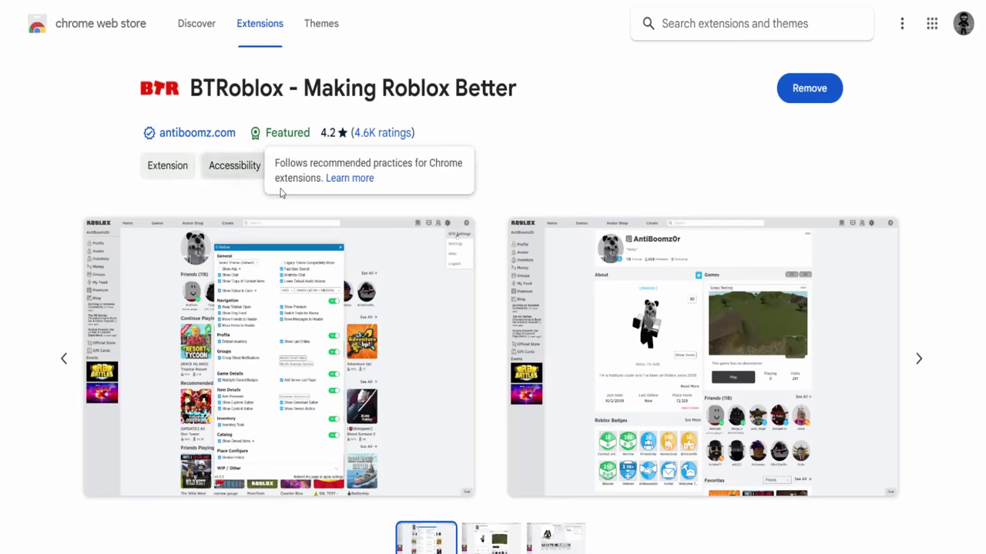
scroll(543, 216, down, 4)
scroll(544, 226, up, 4)
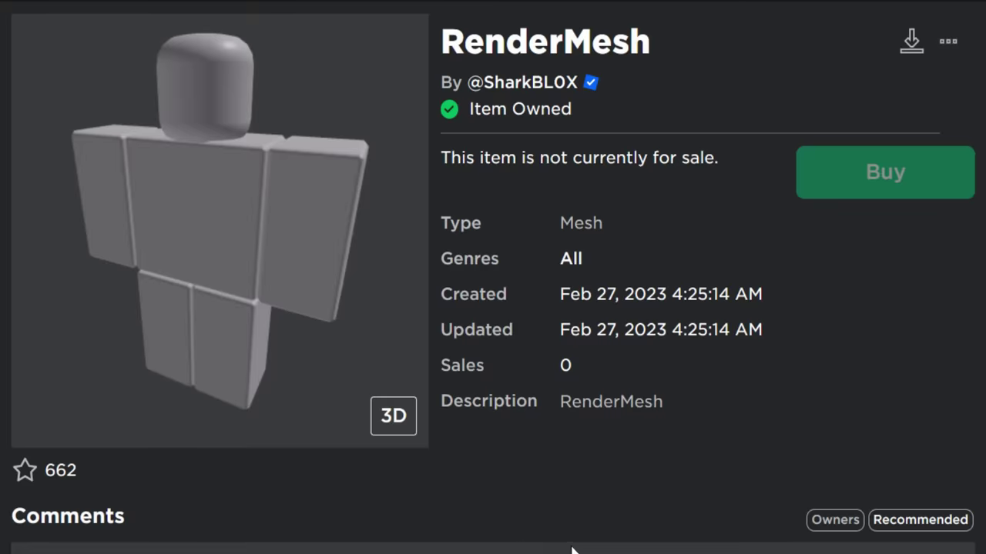
Step: Download the RenderMesh item from its Roblox page as an .obj file
scroll(315, 328, down, 3)
scroll(362, 360, up, 3)
scroll(673, 427, down, 5)
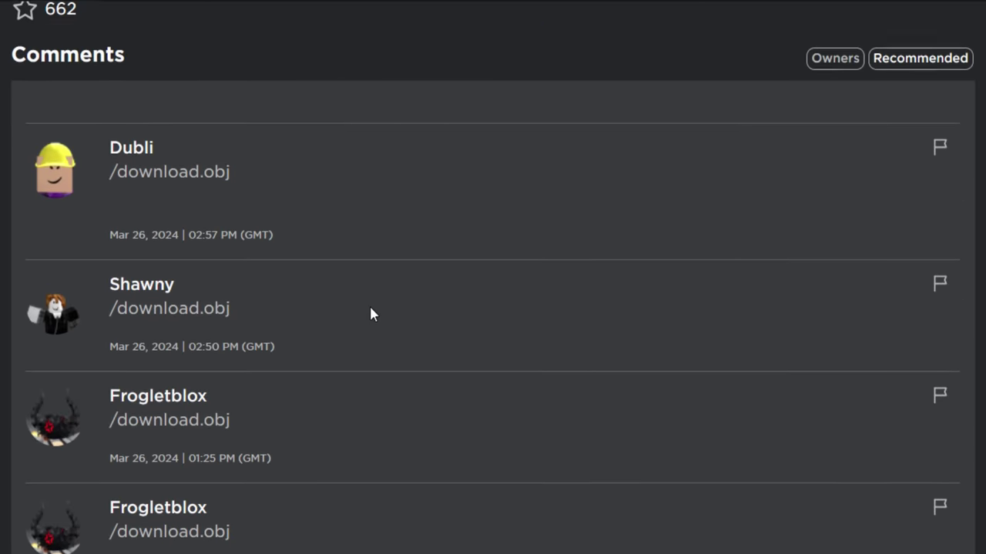
scroll(181, 355, down, 2)
scroll(191, 373, down, 8)
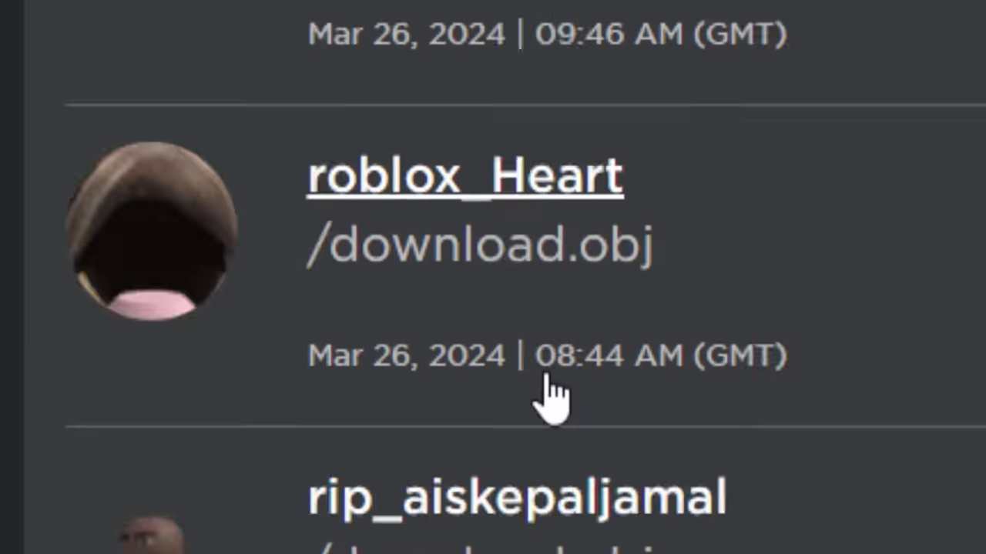
scroll(549, 396, down, 2)
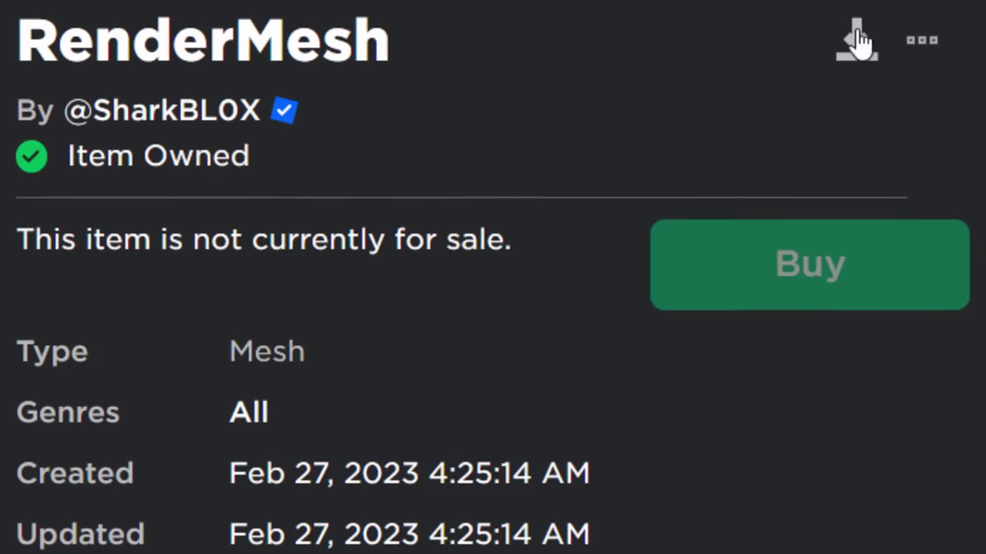
click(847, 58)
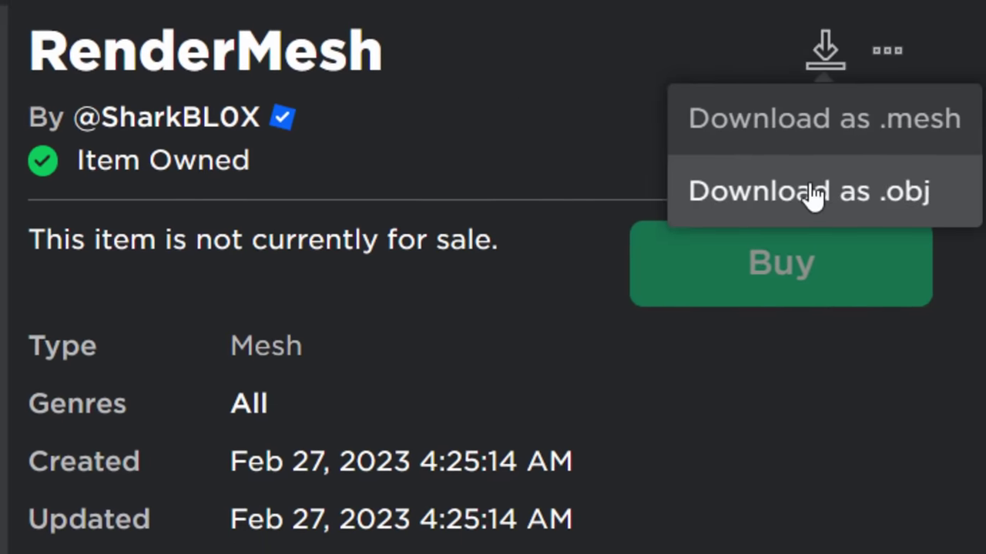
click(881, 192)
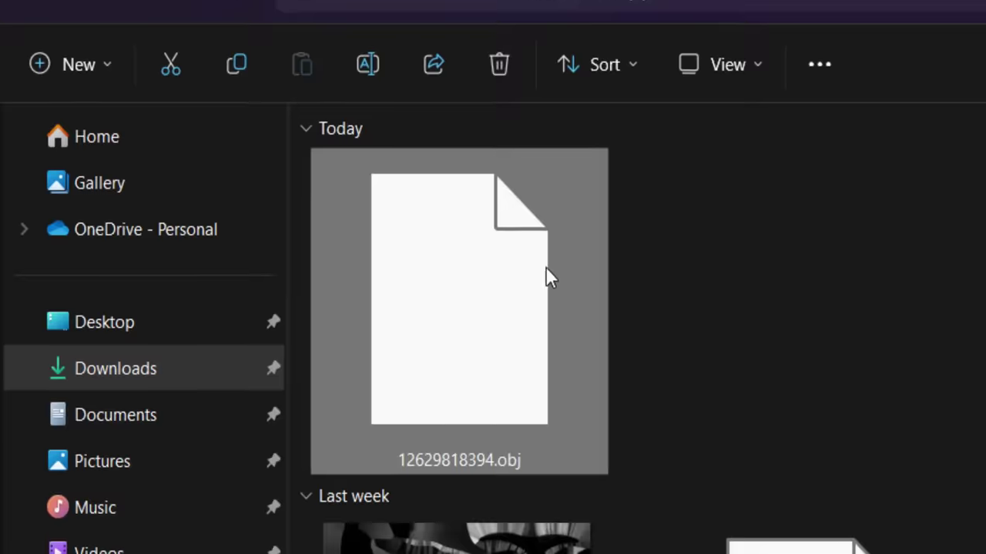
Step: Rename the downloaded .obj file in the Downloads folder to "Roblox R6 Dummy Avatar"
right_click(596, 240)
click(745, 285)
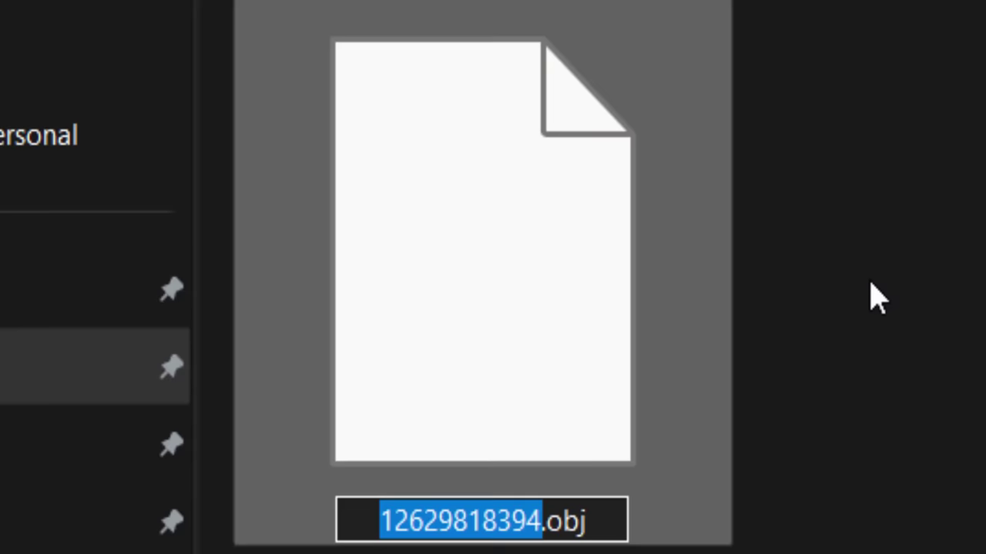
text(Roblox R6 Dummy Avatar)
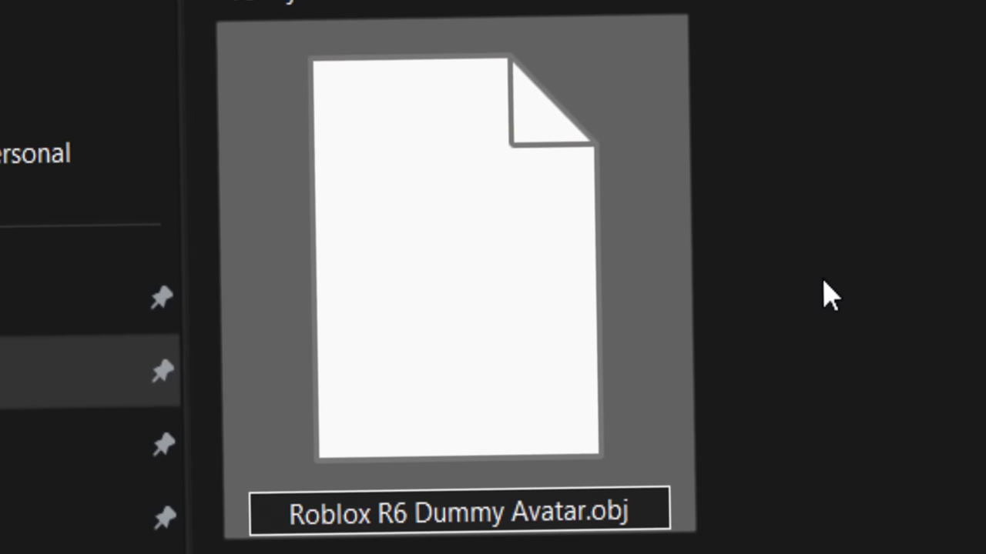
key(Return)
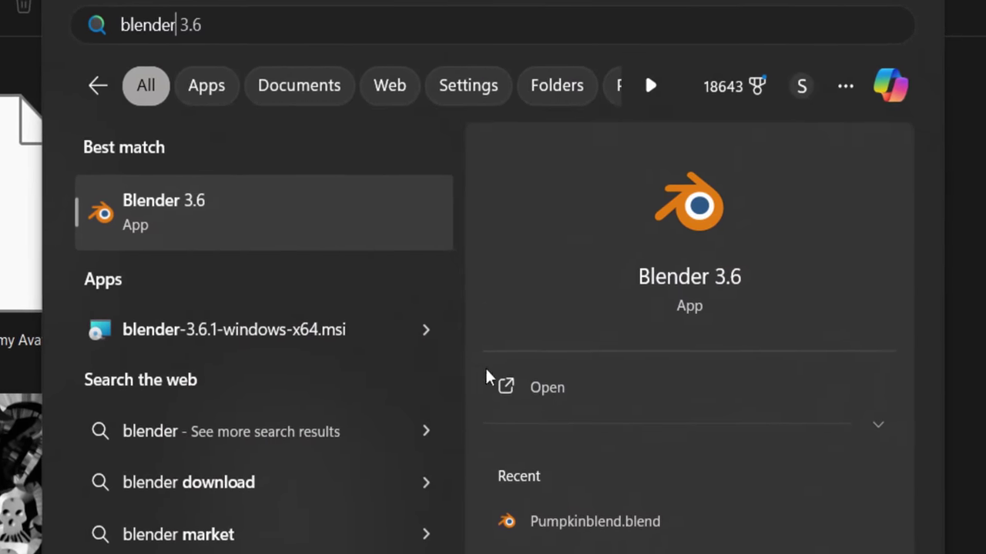
Step: Launch Blender 3.6, dismiss the splash screen and inspect the default cube from another angle
click(191, 226)
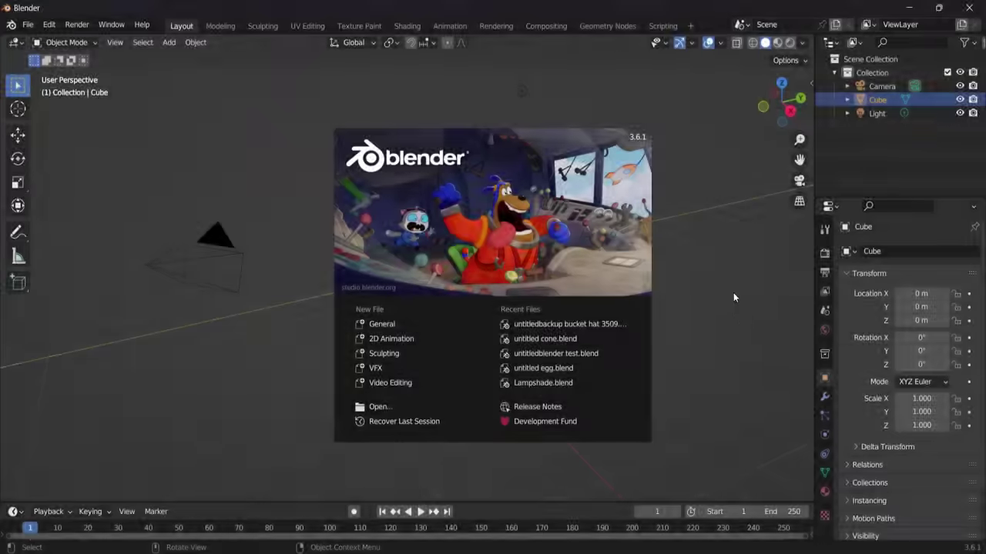
click(690, 225)
scroll(396, 266, up, 5)
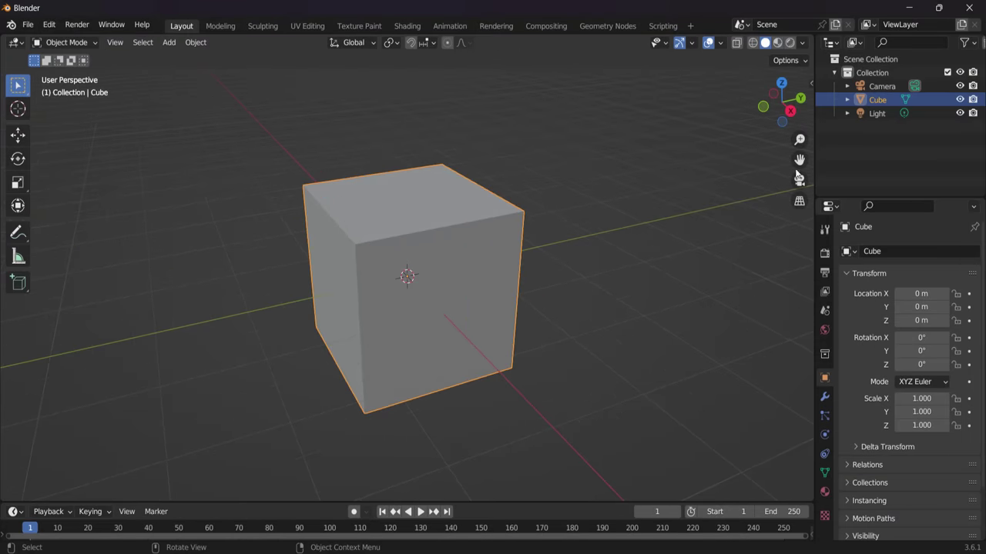
drag(798, 159, 798, 162)
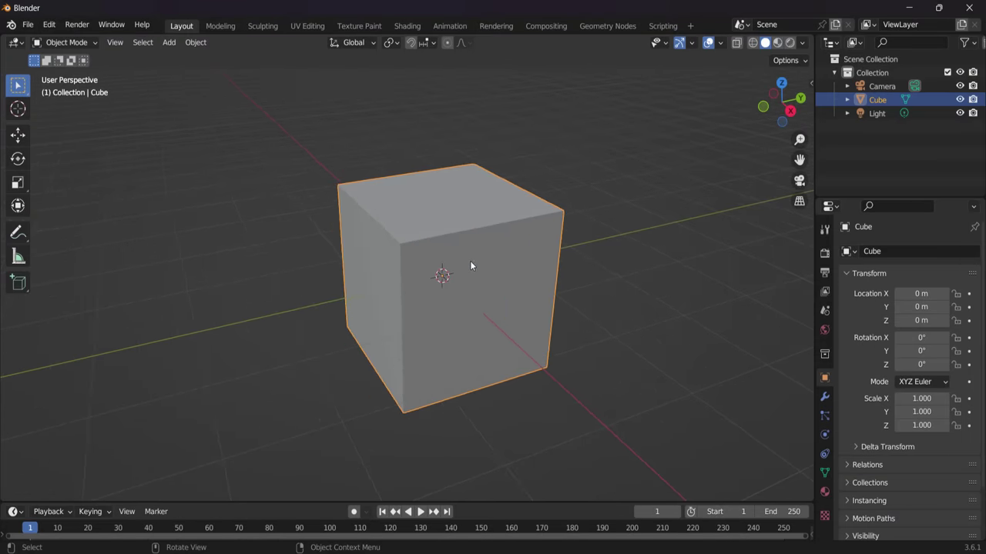
middle_drag(471, 266, 507, 265)
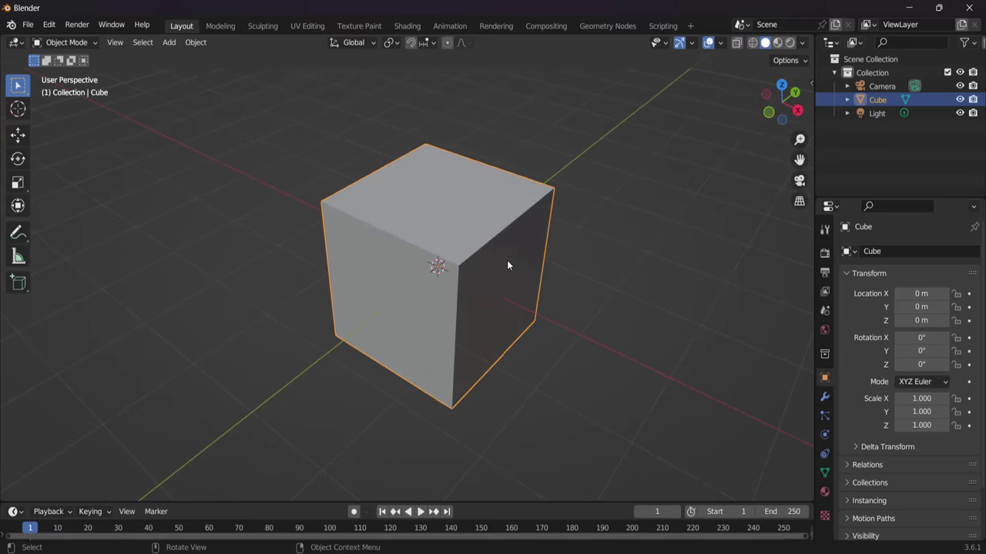
Step: Recalculate the normals of the entire cube in Edit Mode with Inside left off, and return to Object Mode
click(58, 43)
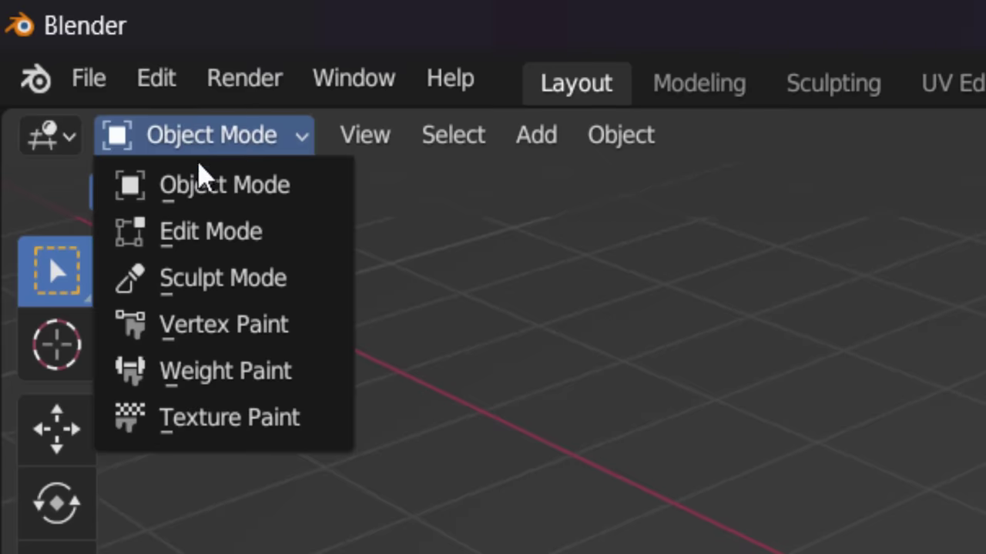
click(207, 246)
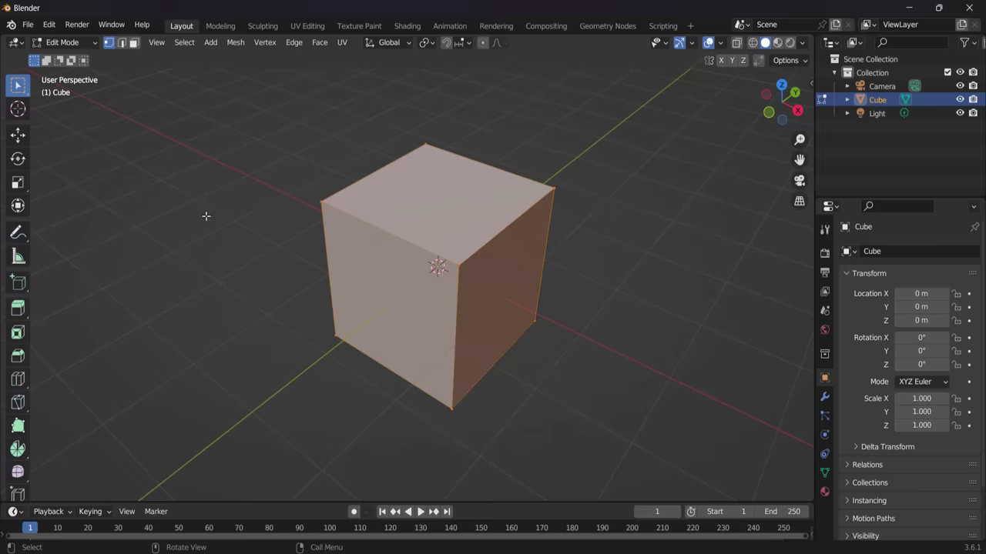
key(a)
key(shift+n)
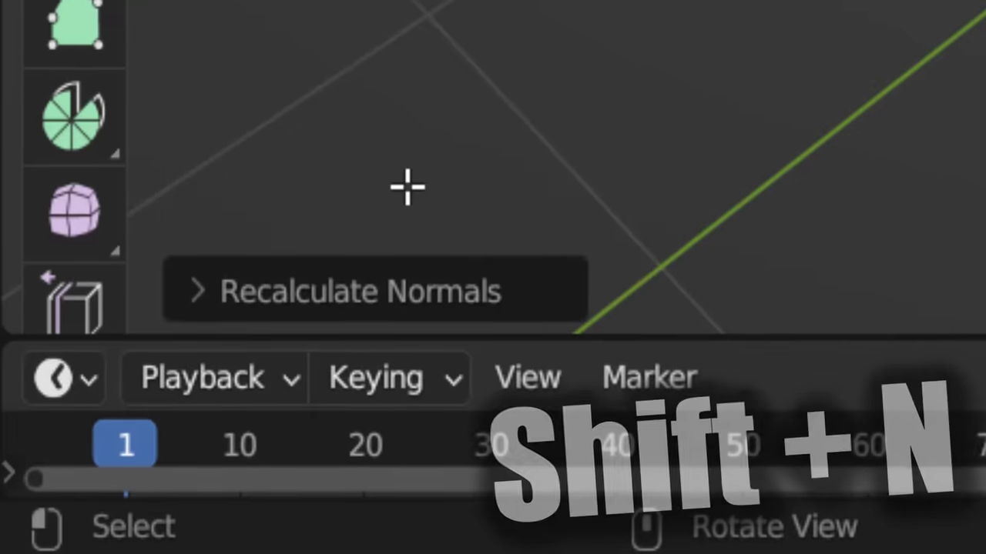
click(90, 491)
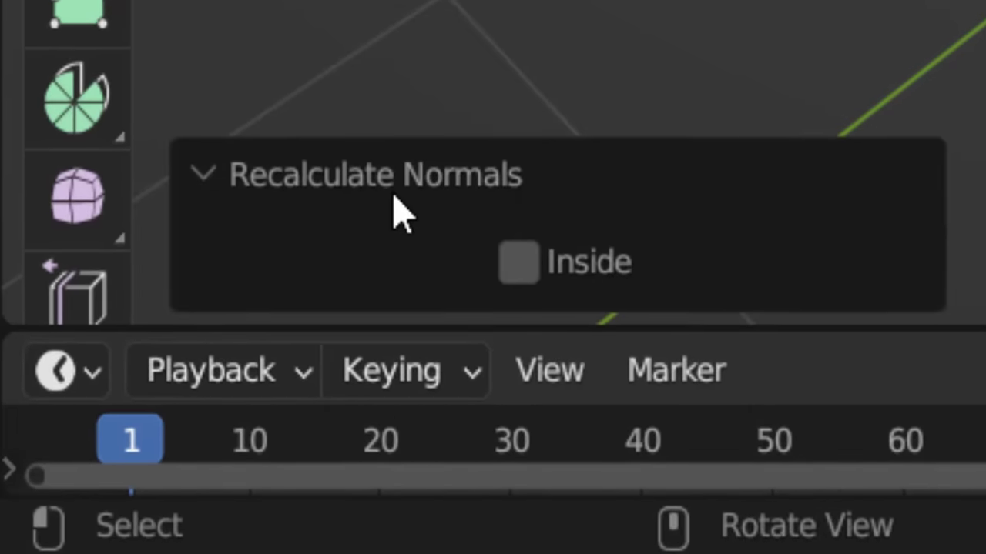
click(395, 194)
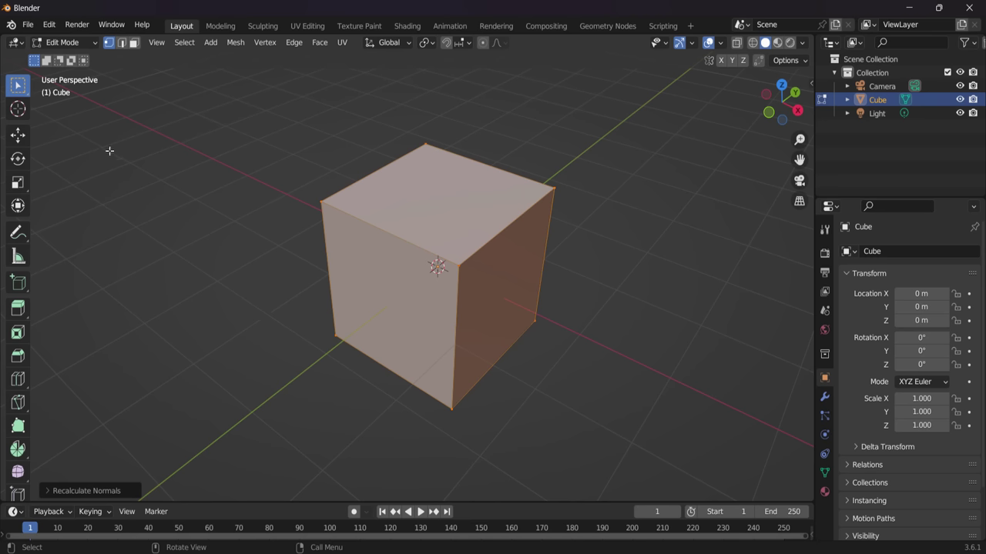
click(67, 44)
click(67, 61)
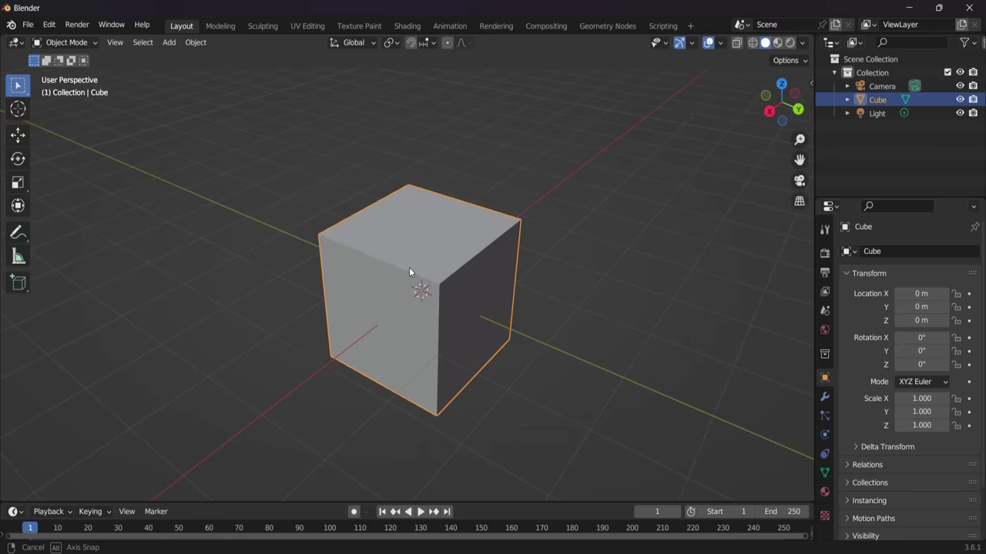
Step: Flatten the cube into a thin slab by scaling it along the X axis to about -0.041
middle_drag(409, 268, 556, 281)
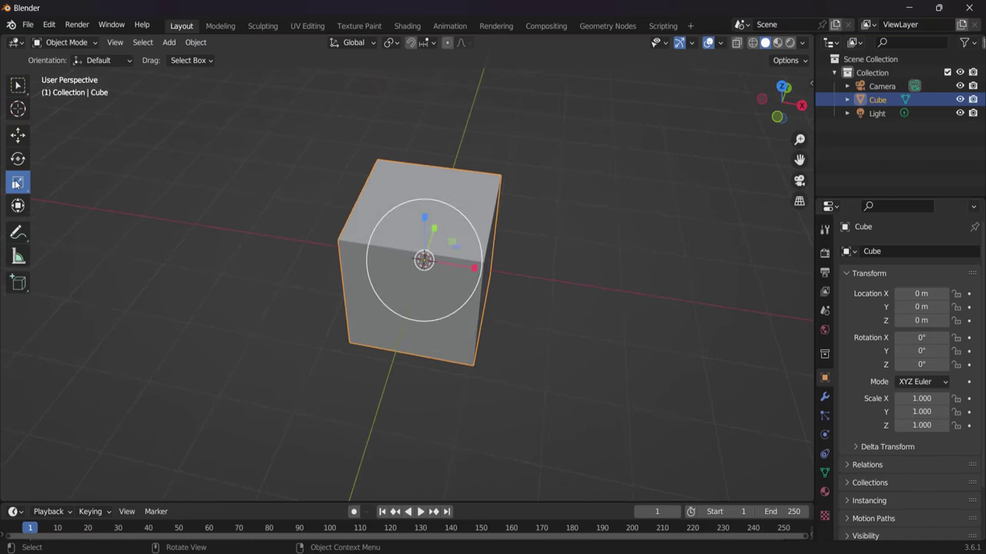
scroll(502, 263, up, 2)
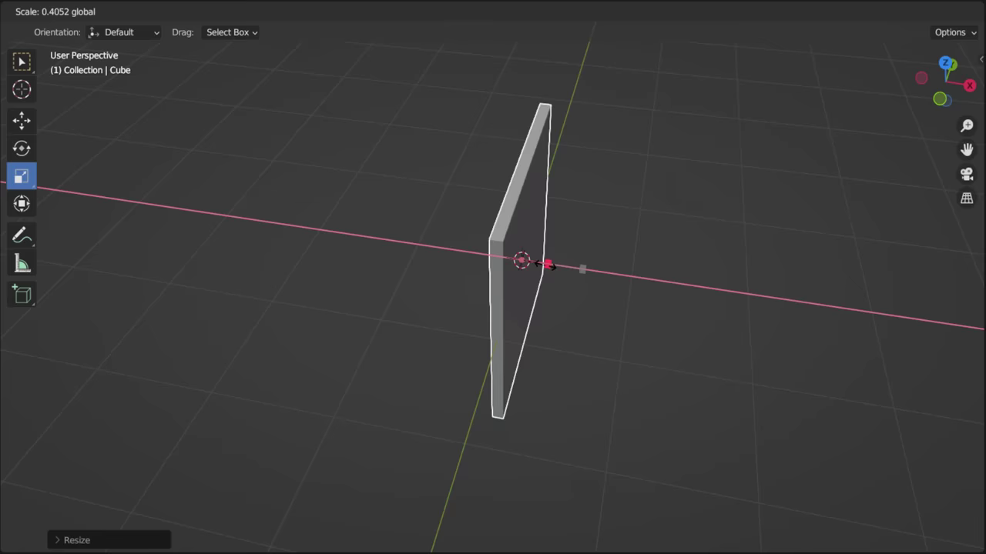
drag(545, 266, 540, 264)
scroll(581, 313, down, 3)
middle_drag(581, 313, 543, 301)
scroll(615, 320, up, 3)
middle_drag(615, 320, 638, 241)
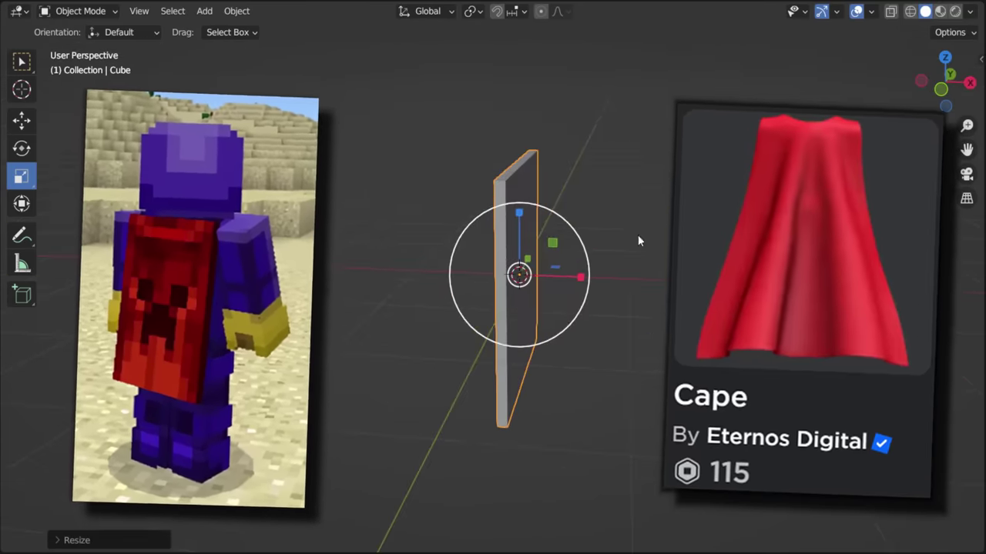
key(s)
key(x)
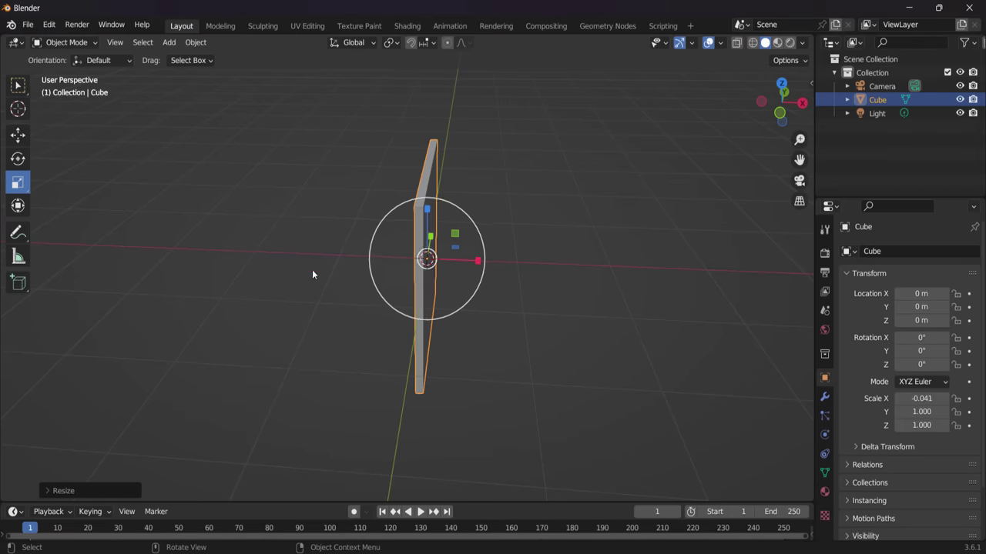
Step: Stretch the slab vertically along the Z axis to a scale of about 1.678
middle_drag(525, 276, 422, 272)
scroll(422, 276, down, 2)
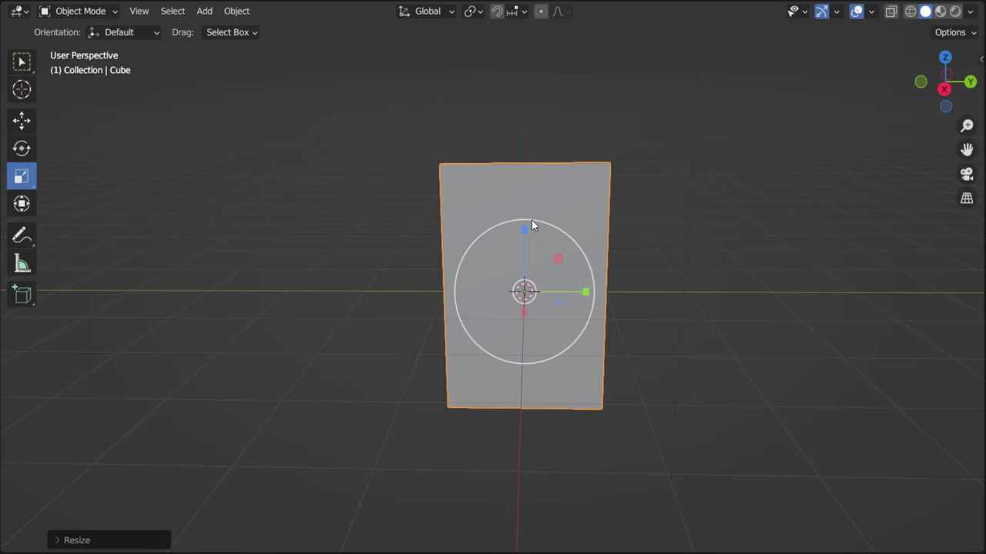
mouse_move(524, 229)
mouse_down()
mouse_move(524, 216)
mouse_move(526, 223)
mouse_up()
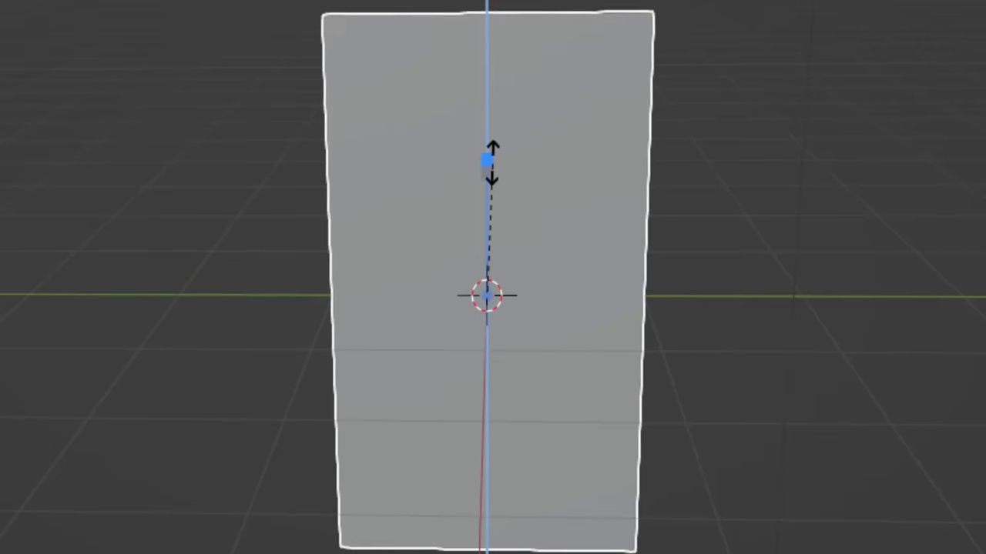
drag(494, 166, 499, 164)
middle_drag(974, 274, 568, 268)
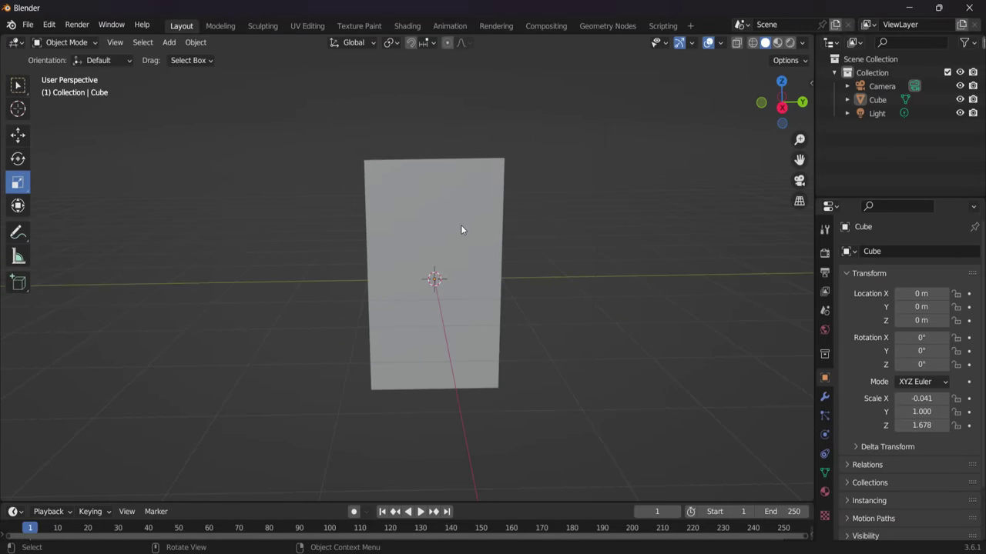
Step: Enter Edit Mode on the slab and select all the vertices along its bottom edge
click(462, 226)
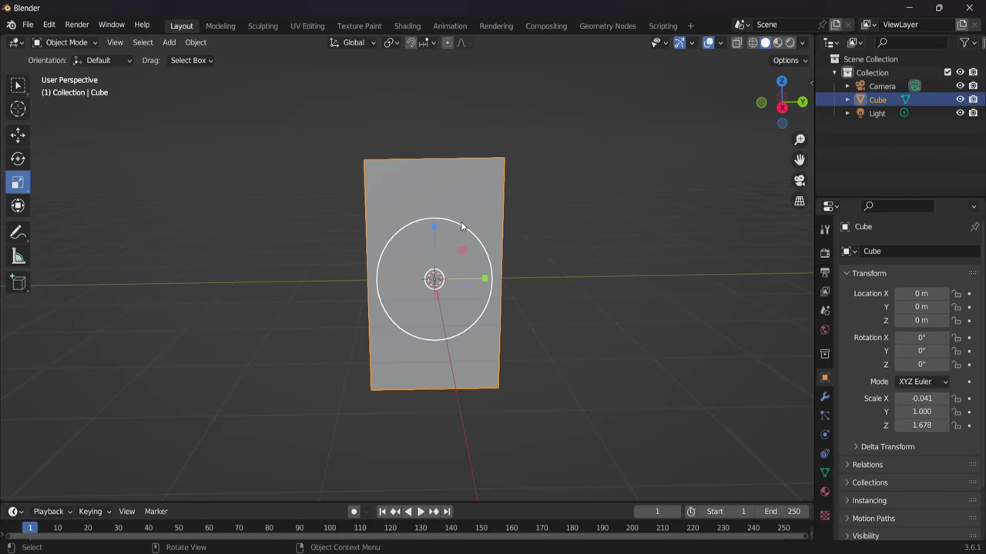
click(72, 43)
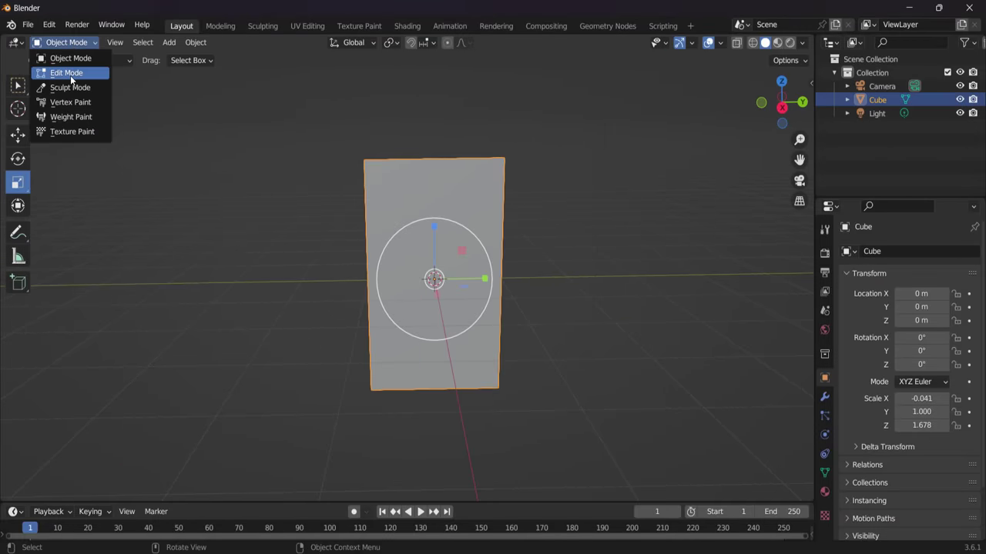
click(68, 68)
middle_drag(278, 301, 304, 301)
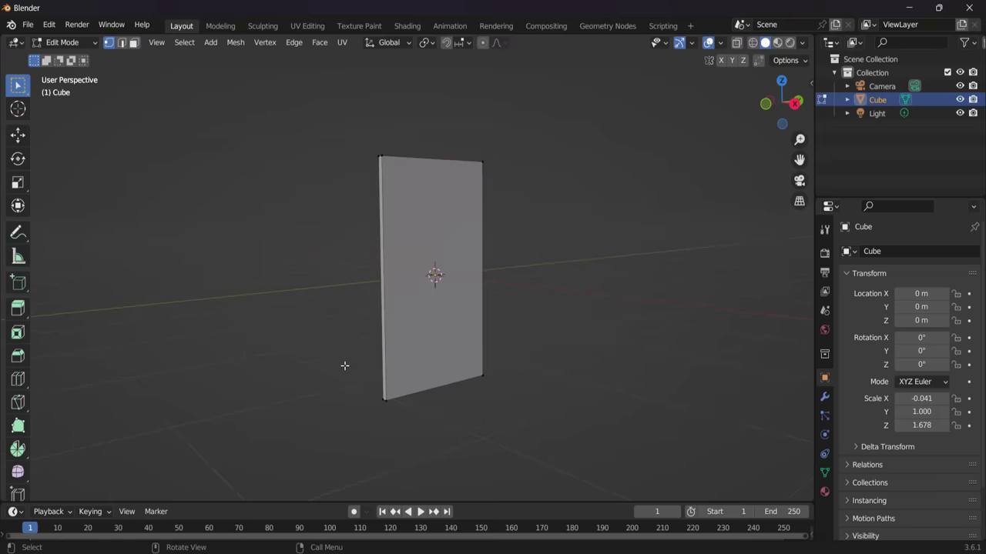
middle_drag(499, 419, 351, 415)
shift+click(468, 402)
middle_drag(442, 380, 428, 382)
middle_drag(551, 395, 502, 395)
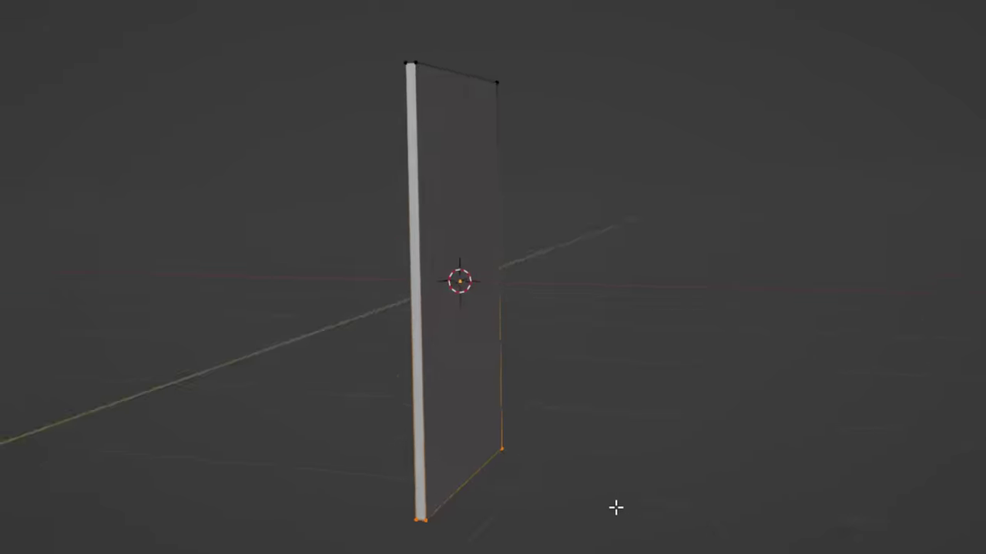
middle_drag(616, 508, 654, 418)
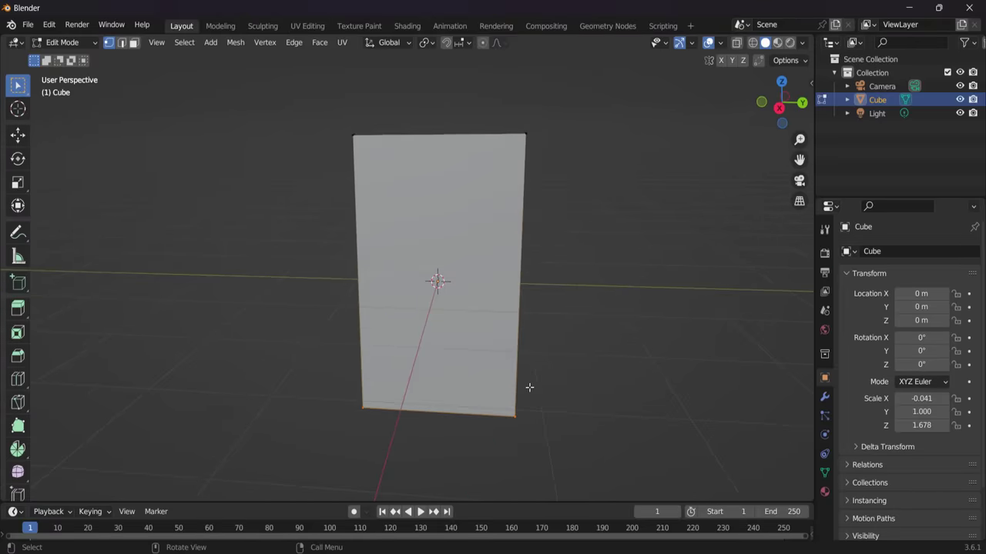
drag(384, 437, 531, 439)
mouse_move(531, 411)
middle_down()
mouse_move(576, 405)
mouse_move(541, 399)
middle_up()
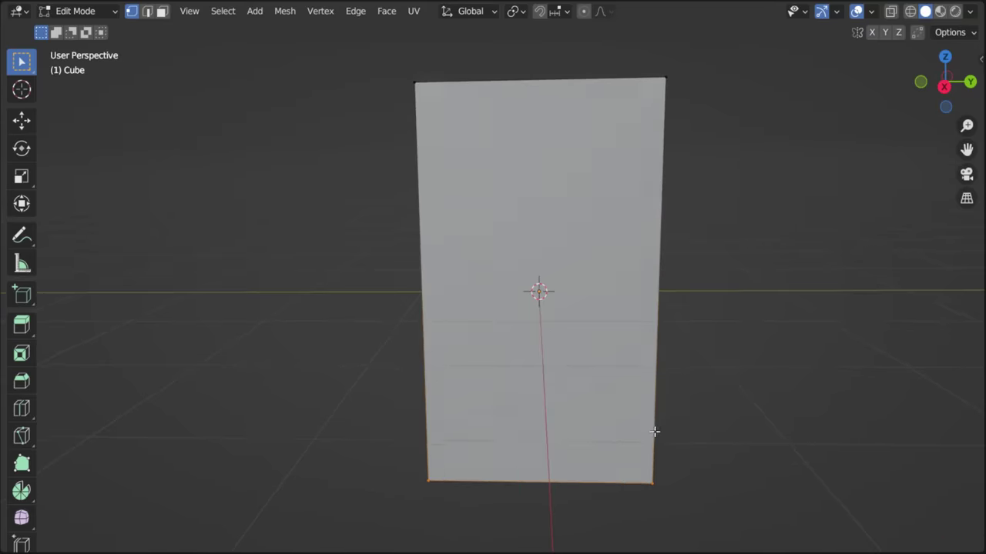
Step: Taper the slab by scaling its selected bottom vertices inward to about 0.6, and return to Object Mode
scroll(656, 442, down, 1)
key(s)
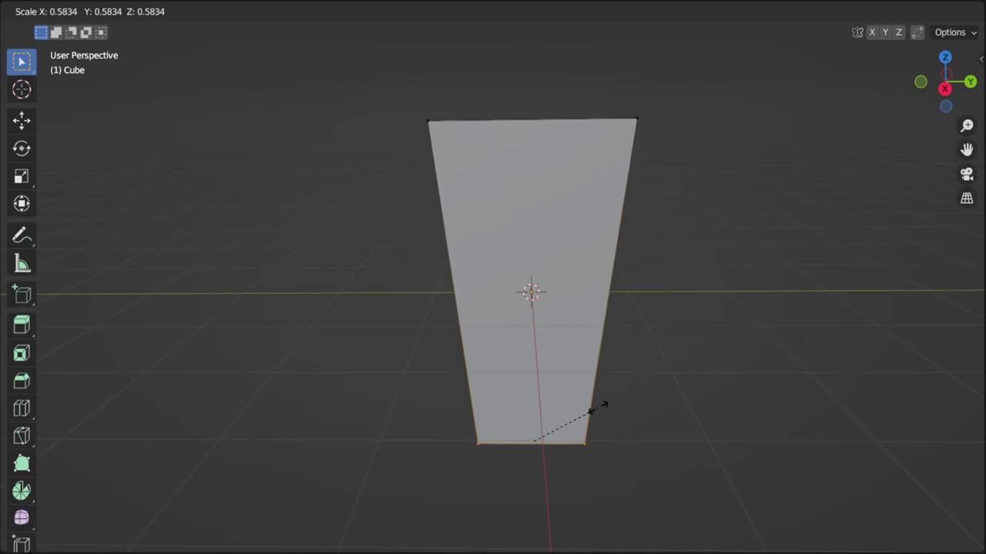
click(608, 407)
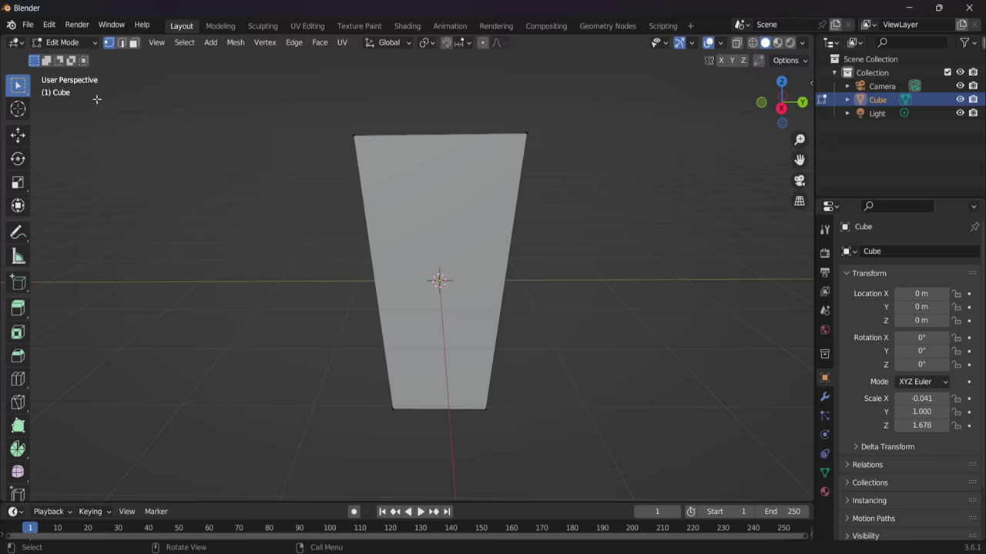
click(76, 43)
click(68, 57)
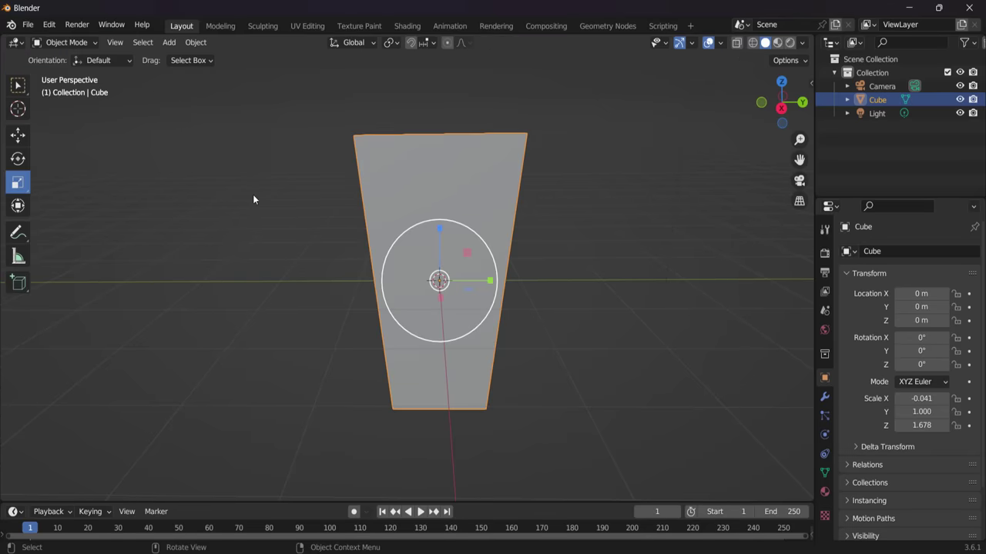
Step: Flip the tapered slab upside down by rotating it -180° about the X axis
key(ctrl)
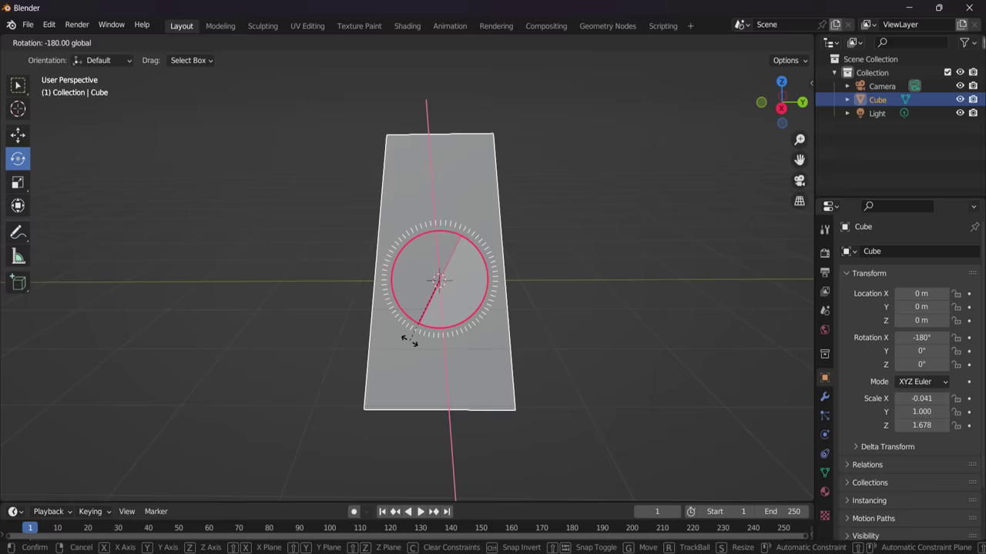
click(409, 340)
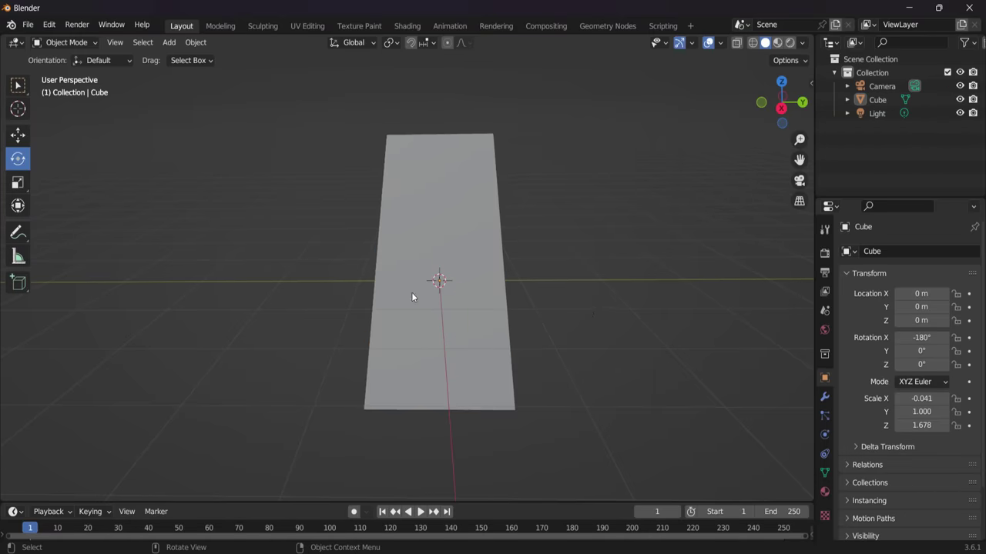
mouse_move(412, 296)
middle_down()
mouse_move(575, 301)
mouse_move(427, 287)
middle_up()
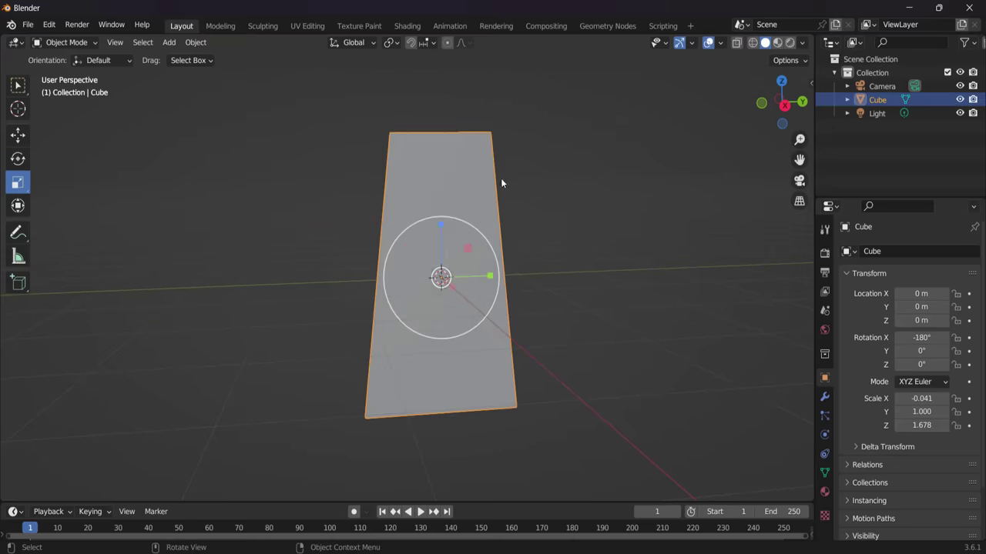
Step: Shorten the tapered slab along the Z axis to a scale of about 1.335
drag(440, 227, 440, 236)
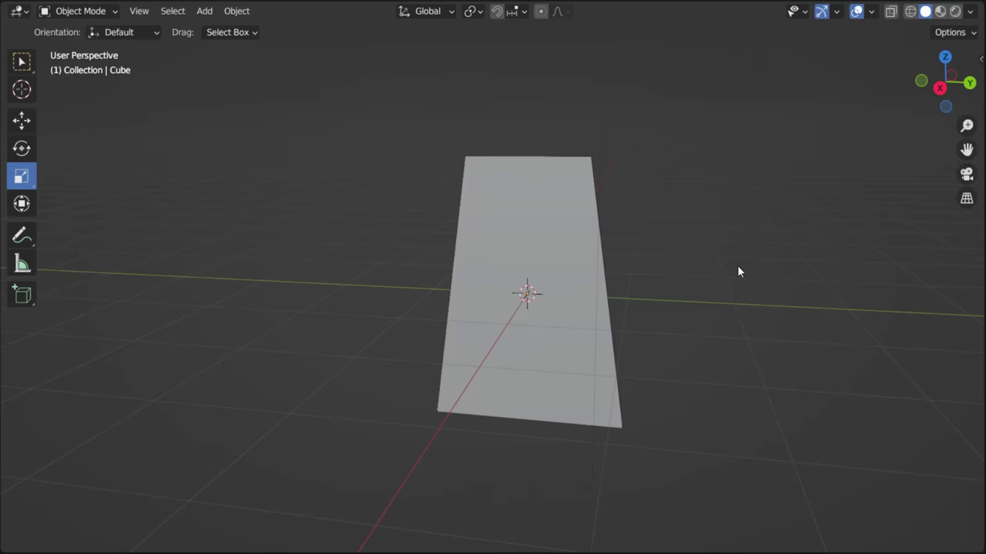
middle_drag(614, 255, 476, 267)
middle_drag(571, 280, 758, 260)
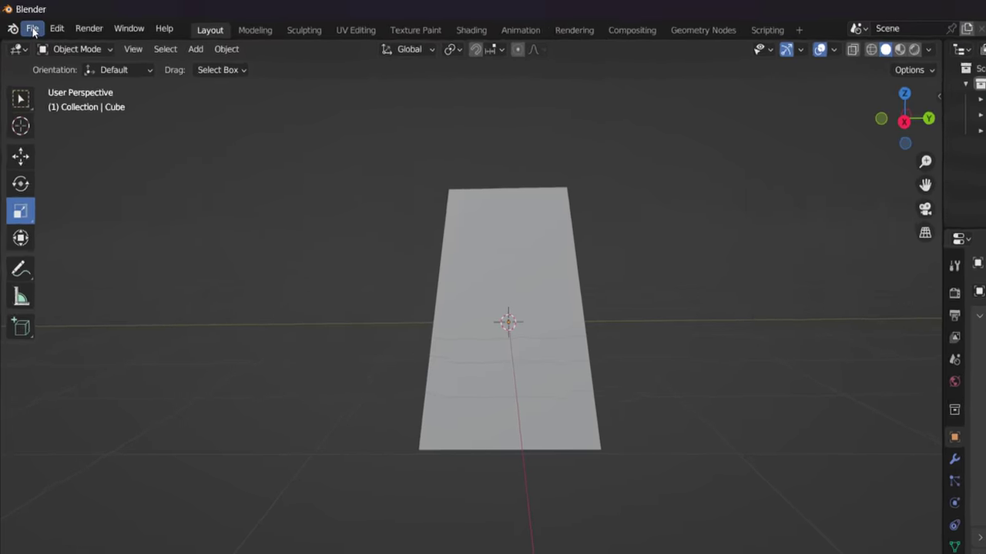
Step: Import the Wavefront file Roblox R6 Dummy Avatar.obj with the default import options
click(27, 25)
mouse_move(66, 201)
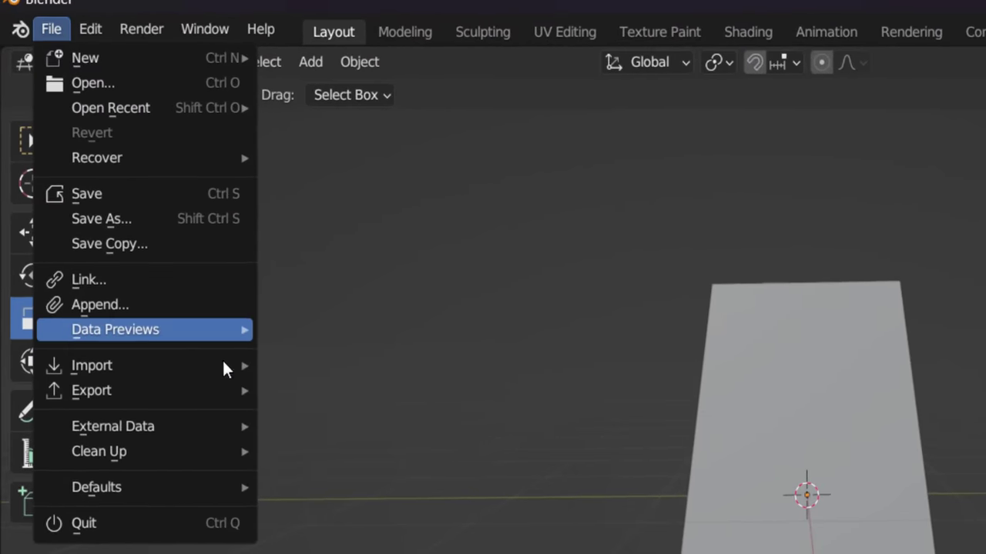
click(374, 467)
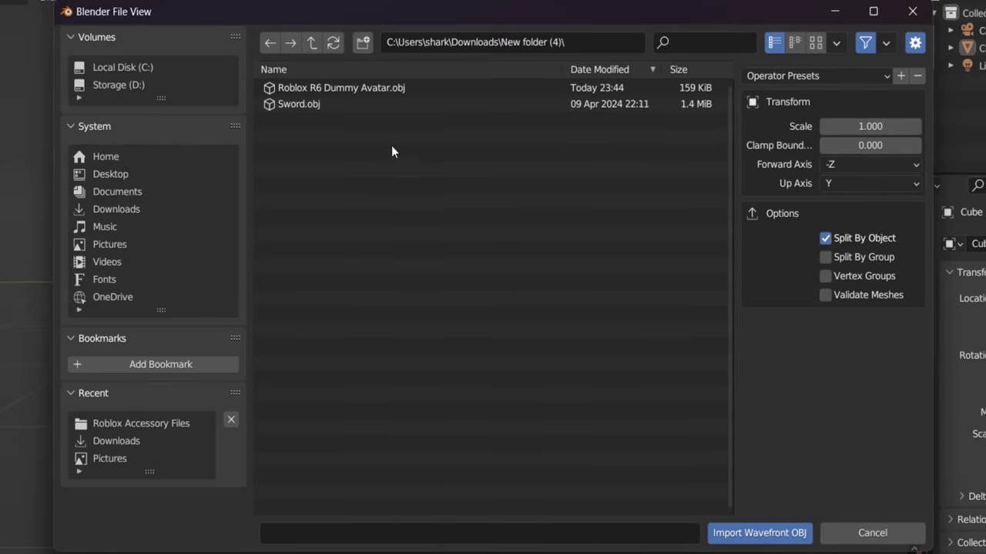
click(330, 88)
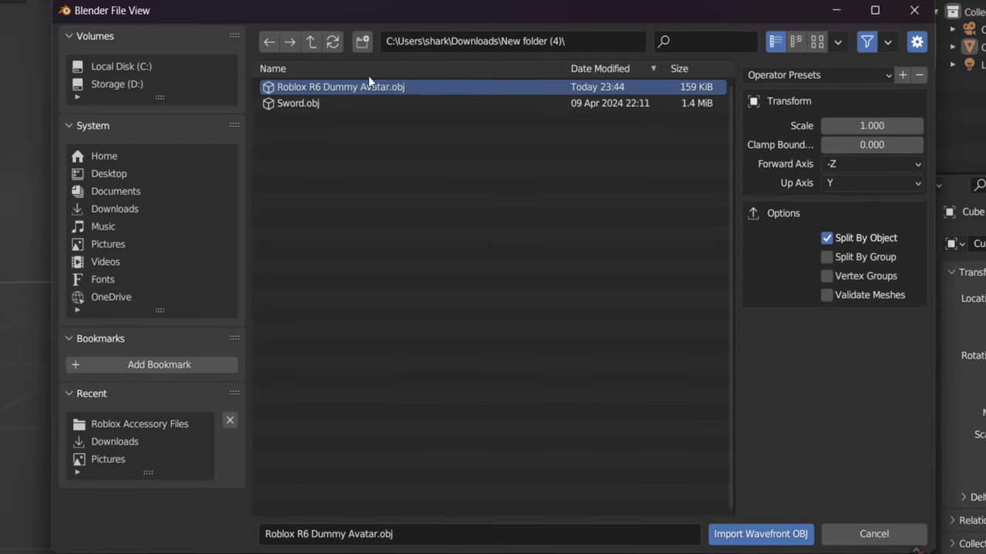
click(728, 533)
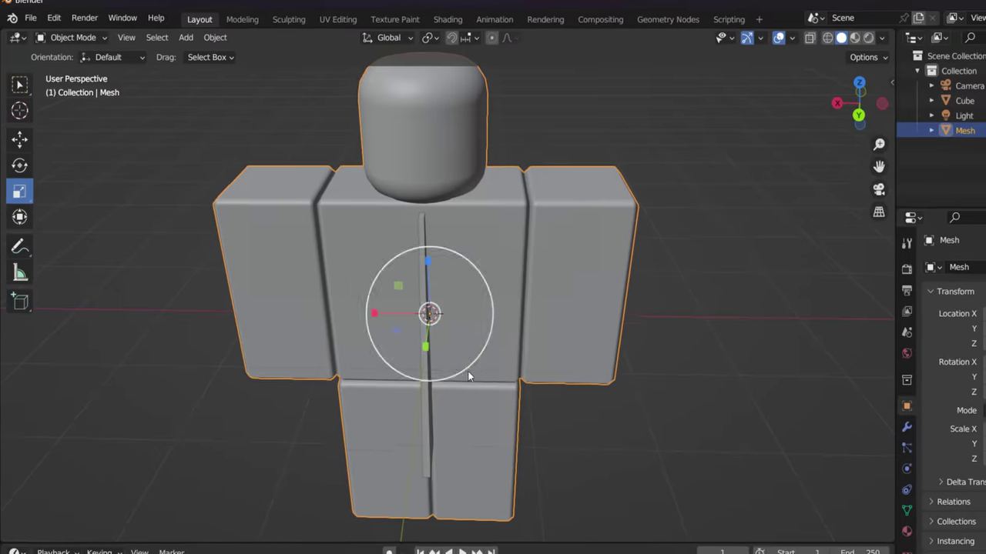
Step: Select the cape slab inside the dummy and move it along the Y axis until it stands behind the body
click(466, 432)
middle_drag(577, 320, 828, 270)
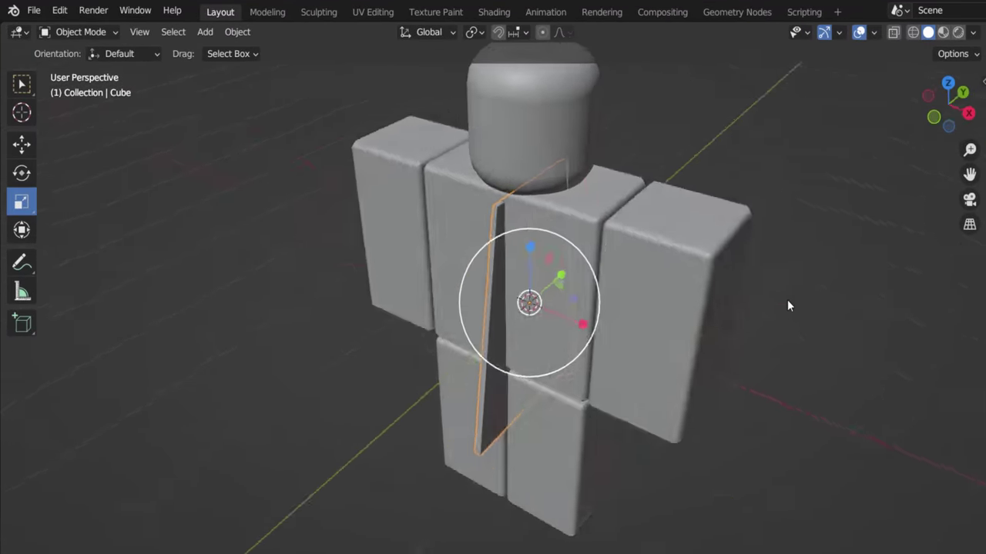
scroll(817, 266, down, 2)
middle_drag(728, 284, 33, 190)
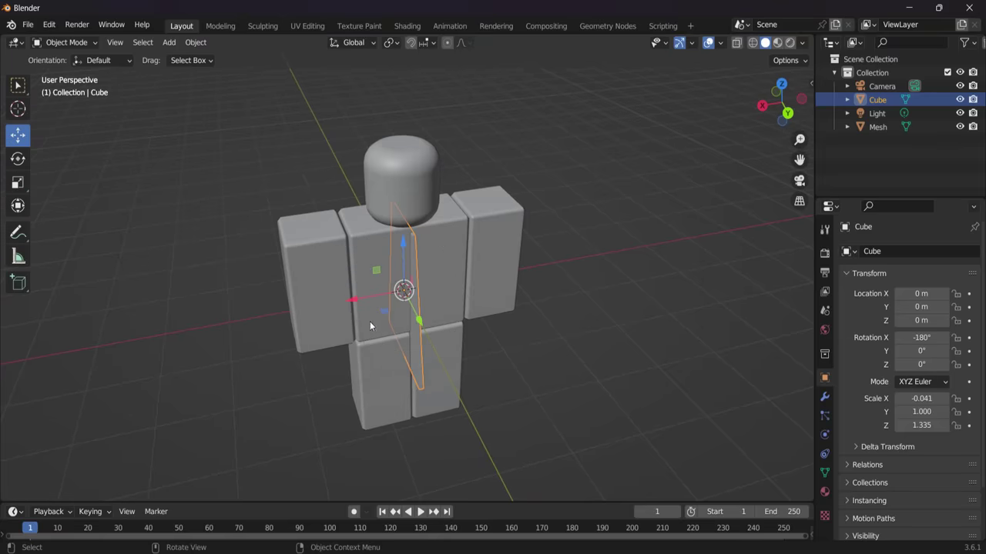
drag(419, 321, 452, 383)
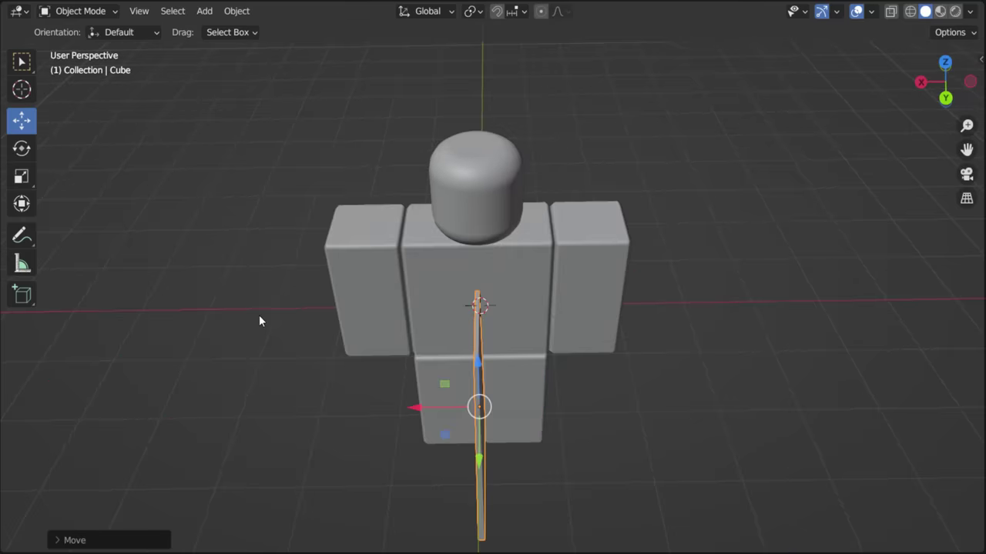
Step: Rotate the cape 90° about the Z axis so its broad face is parallel to the dummy's back
drag(501, 453, 571, 362)
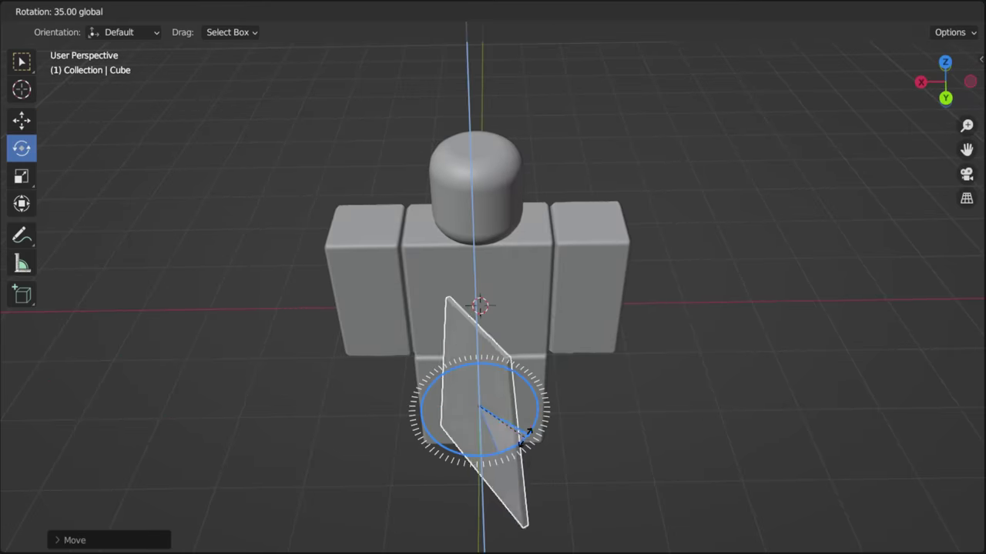
drag(633, 351, 632, 360)
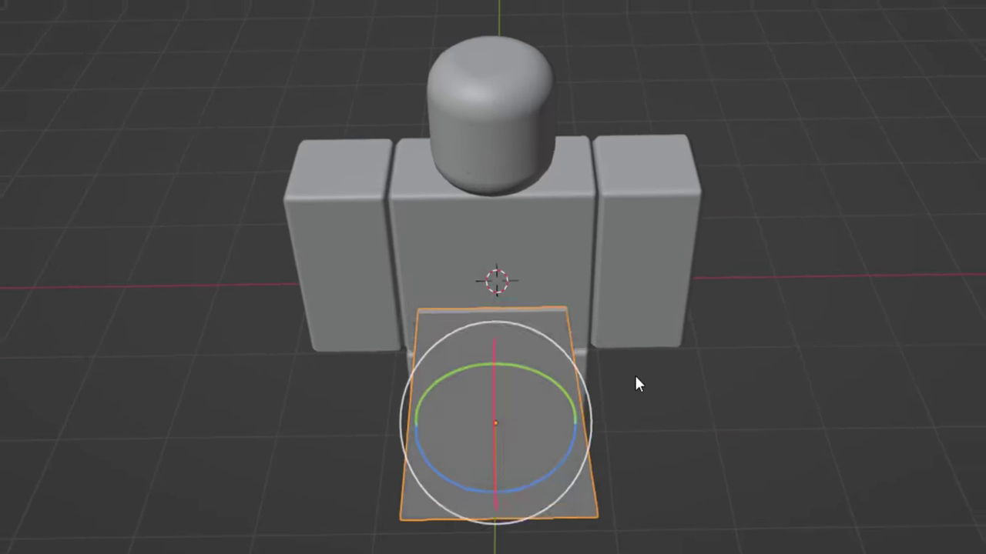
middle_drag(636, 383, 125, 197)
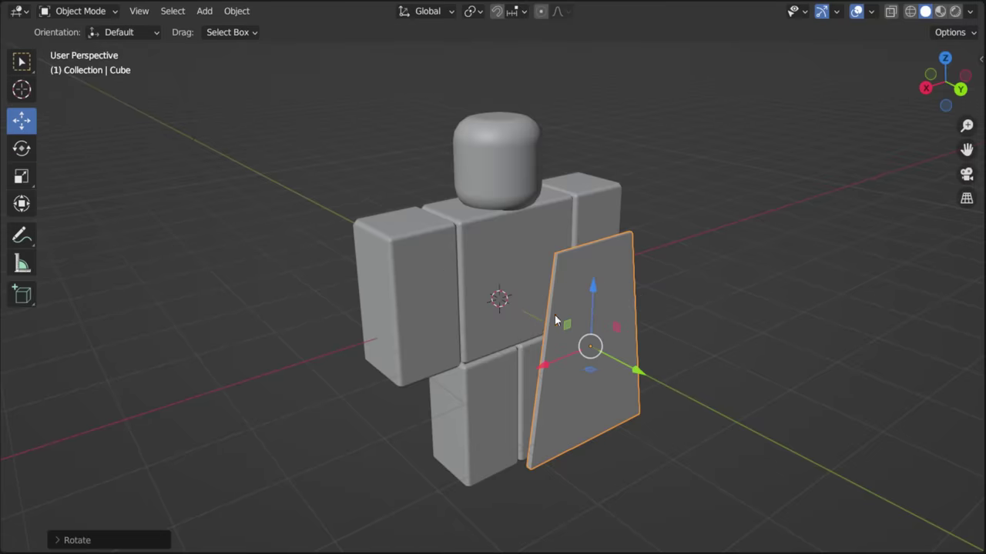
Step: Move the cape along the Y axis against the dummy's back, to a Y location of about 0.558 m
middle_drag(554, 315, 670, 304)
drag(670, 304, 609, 291)
middle_drag(609, 291, 486, 274)
Step: Enlarge the cape slightly and widen it across the back, to a Y scale of about 1.061 and Z scale of about 1.378
scroll(661, 309, up, 1)
key(s)
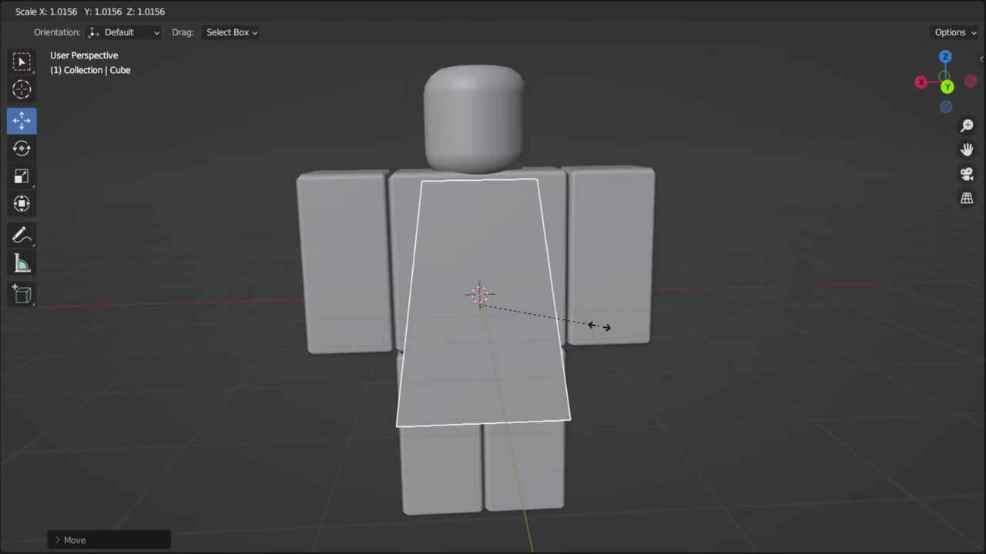
click(21, 176)
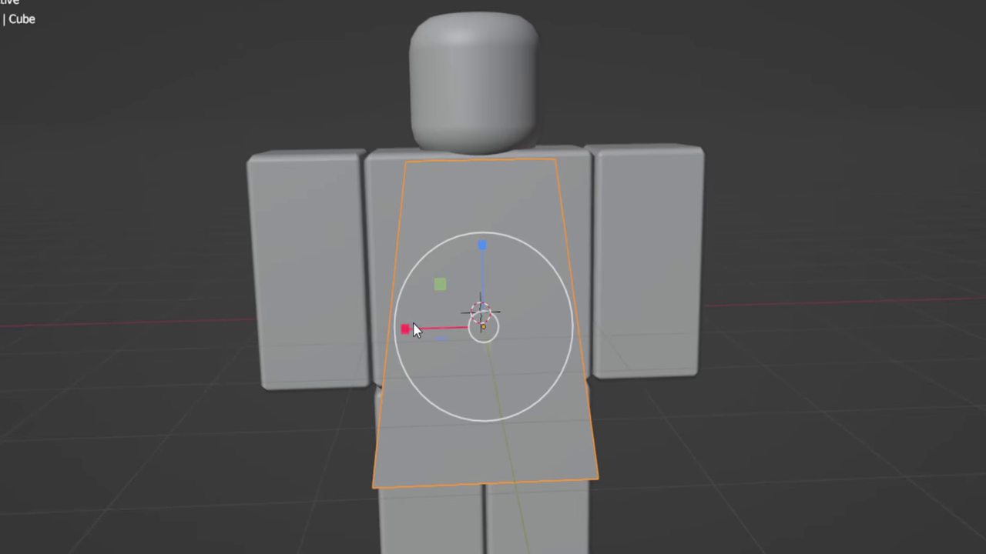
drag(416, 307, 404, 305)
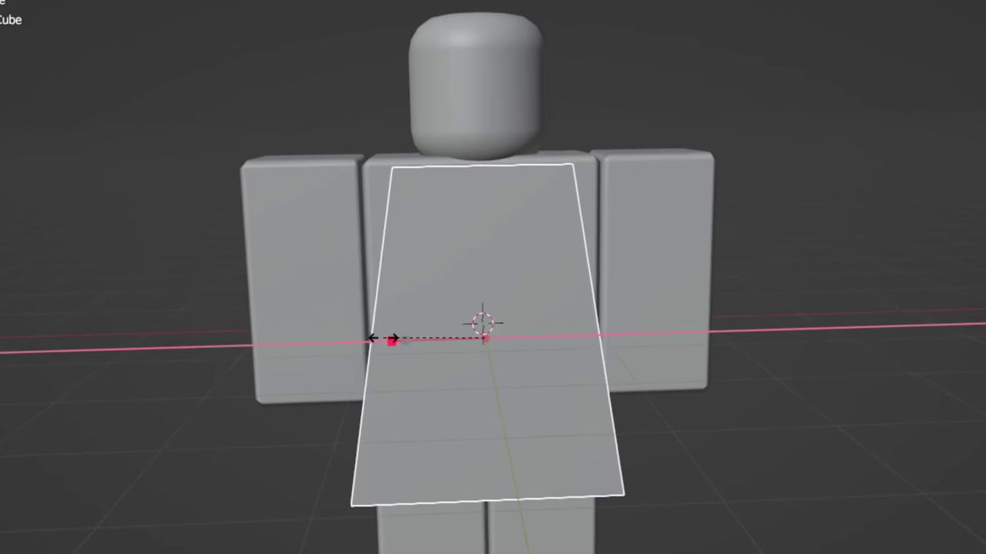
drag(371, 337, 382, 343)
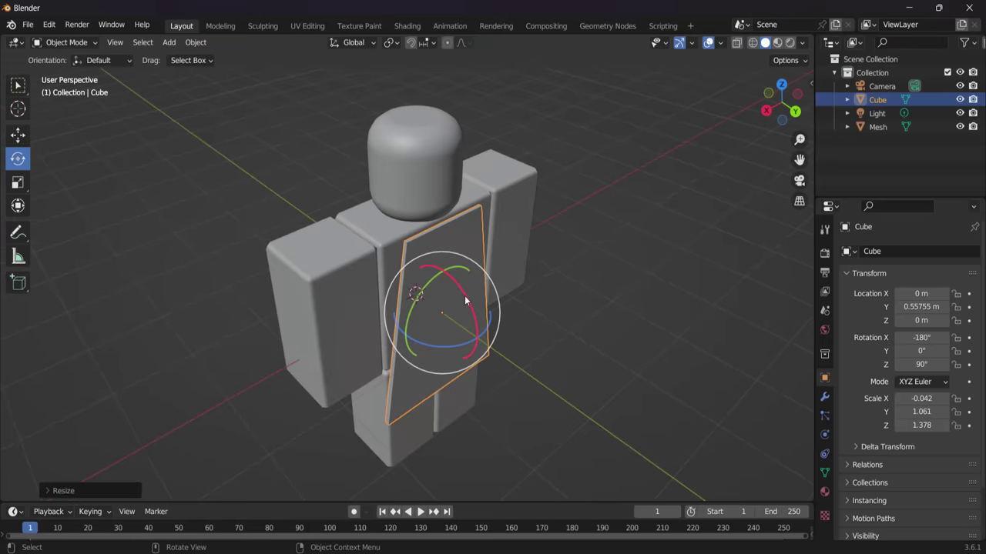
Step: Tilt the cape's lower end away from the dummy by about 5° and shift it to about Y 0.622 m, Z 0.014 m
drag(468, 300, 517, 294)
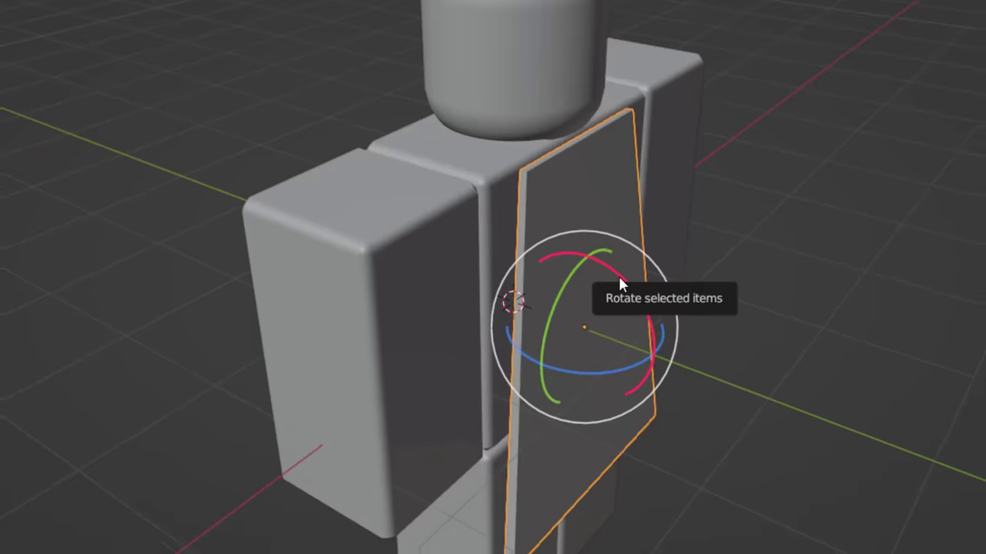
drag(582, 290, 576, 290)
drag(591, 253, 589, 251)
click(799, 285)
middle_drag(800, 285, 794, 284)
middle_drag(499, 356, 557, 328)
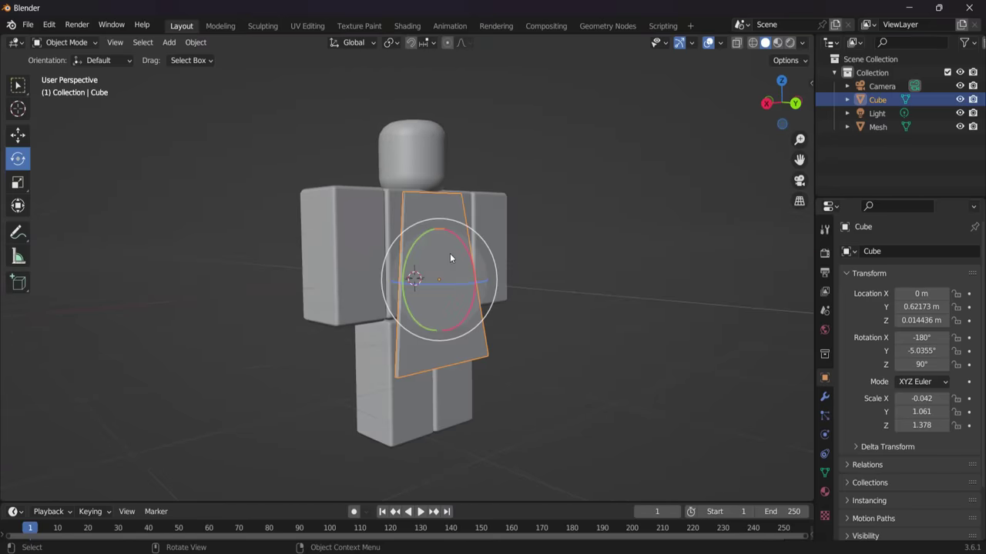
Step: Increase the cape's tilt to about 8.6° and reposition it to about Y 0.693 m, Z 0.028 m
drag(457, 238, 448, 285)
middle_drag(448, 285, 100, 192)
click(18, 135)
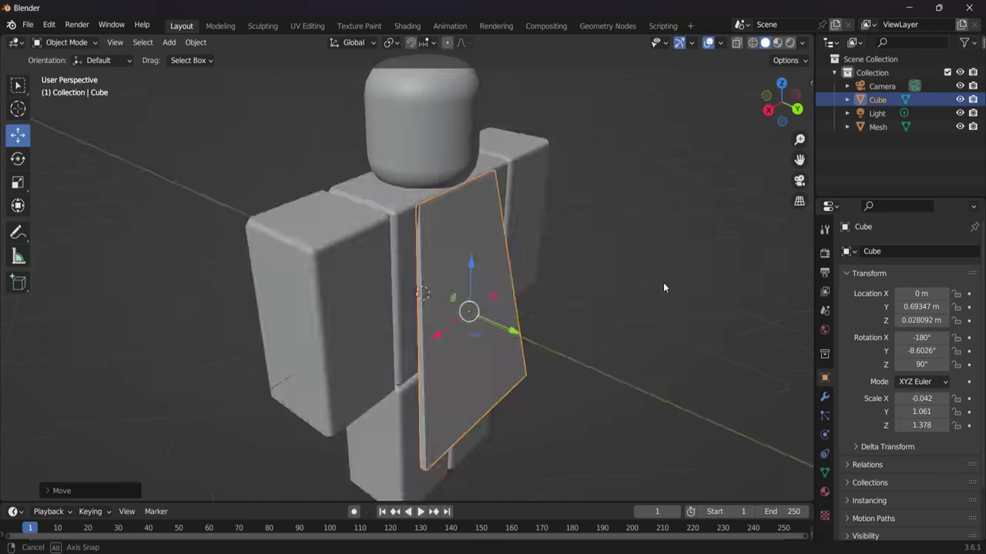
Step: Scale the whole cape up uniformly to about -0.047, 1.178 and 1.530 in X, Y and Z
middle_drag(663, 287, 22, 205)
click(633, 317)
scroll(620, 323, down, 1)
click(453, 323)
key(s)
click(456, 346)
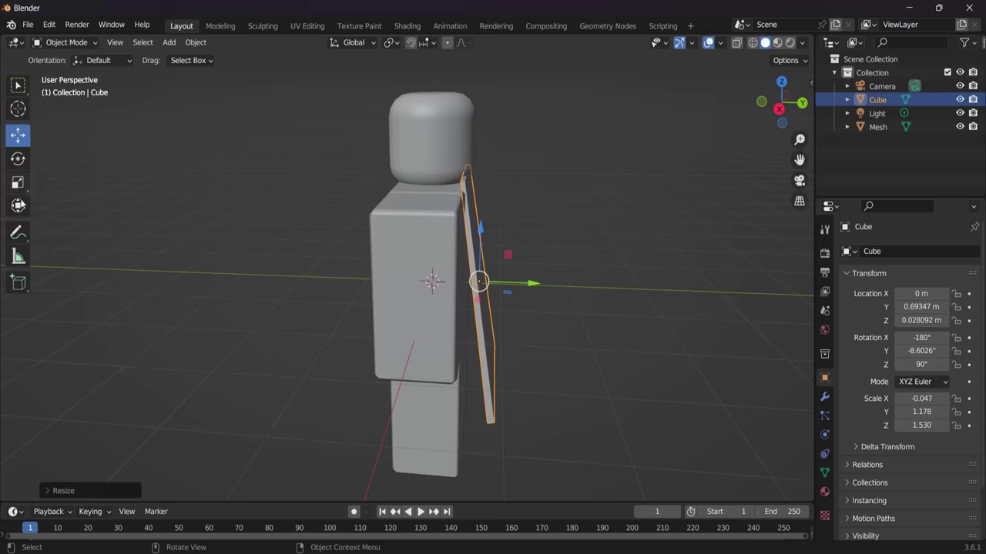
Step: Increase the cape's tilt to about 9.5° and lower it by about 0.08 m on the dummy's back
drag(513, 249, 510, 245)
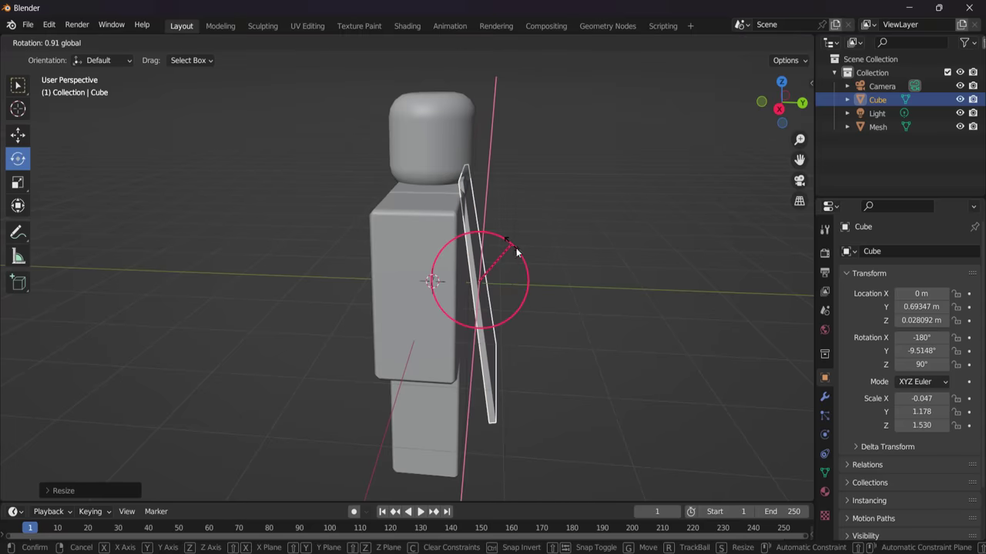
drag(516, 251, 515, 251)
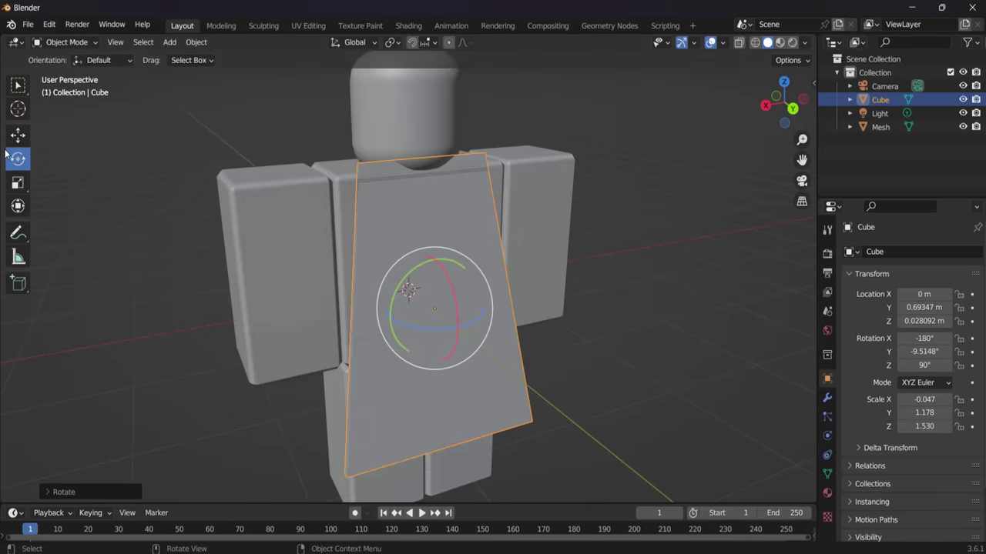
click(18, 135)
drag(432, 254, 466, 279)
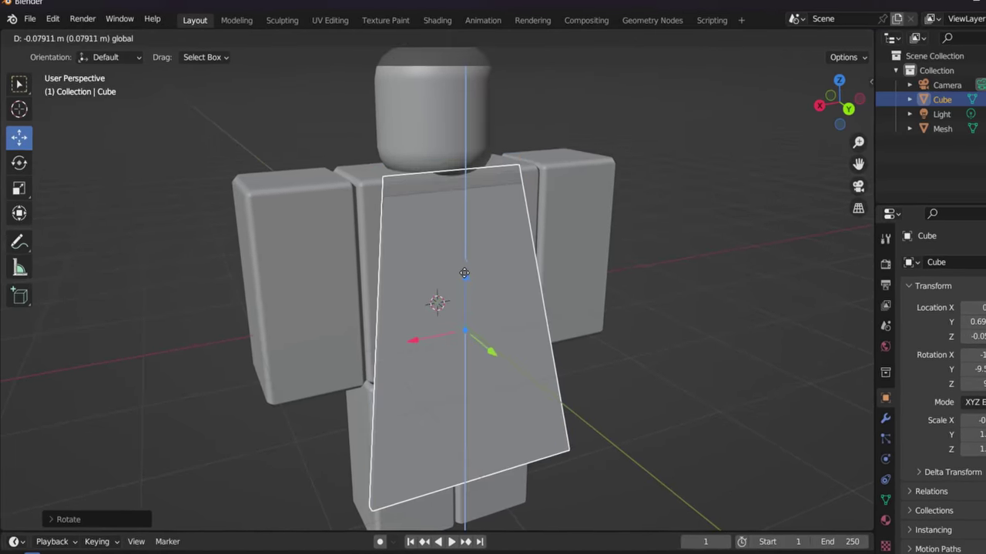
middle_drag(471, 275, 531, 273)
scroll(517, 285, down, 1)
Step: Shift the cape farther down and away from the dummy's back, to about Y 0.728 m, Z -0.116 m
drag(516, 318, 565, 337)
middle_drag(565, 337, 584, 350)
scroll(584, 350, up, 2)
drag(562, 321, 560, 327)
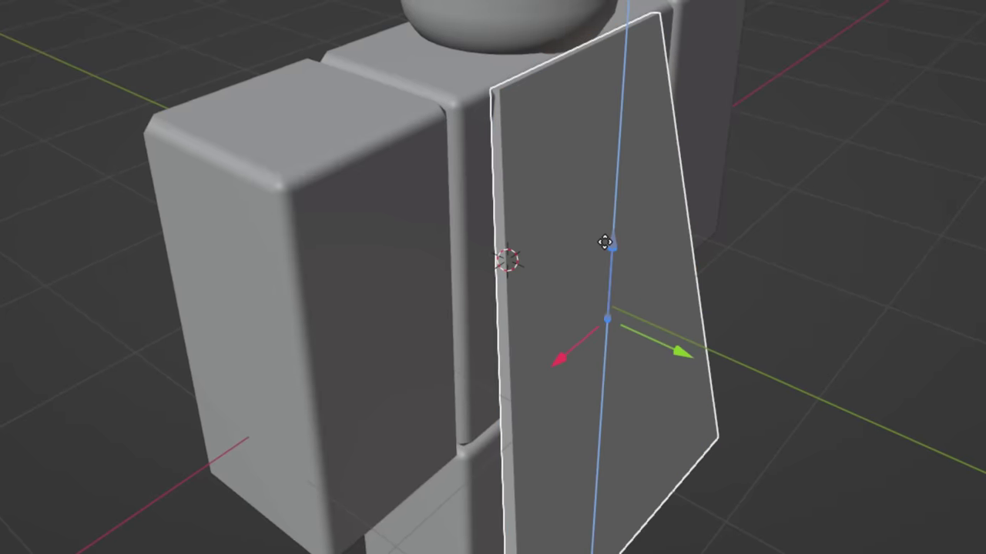
drag(604, 242, 608, 251)
drag(675, 359, 679, 368)
click(825, 364)
middle_drag(825, 364, 675, 281)
scroll(877, 316, down, 4)
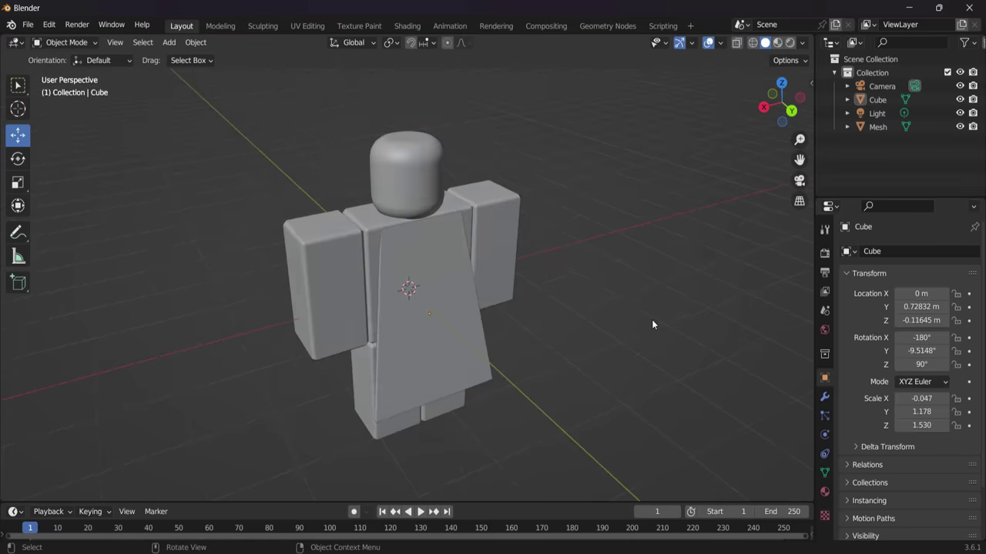
middle_drag(651, 319, 534, 321)
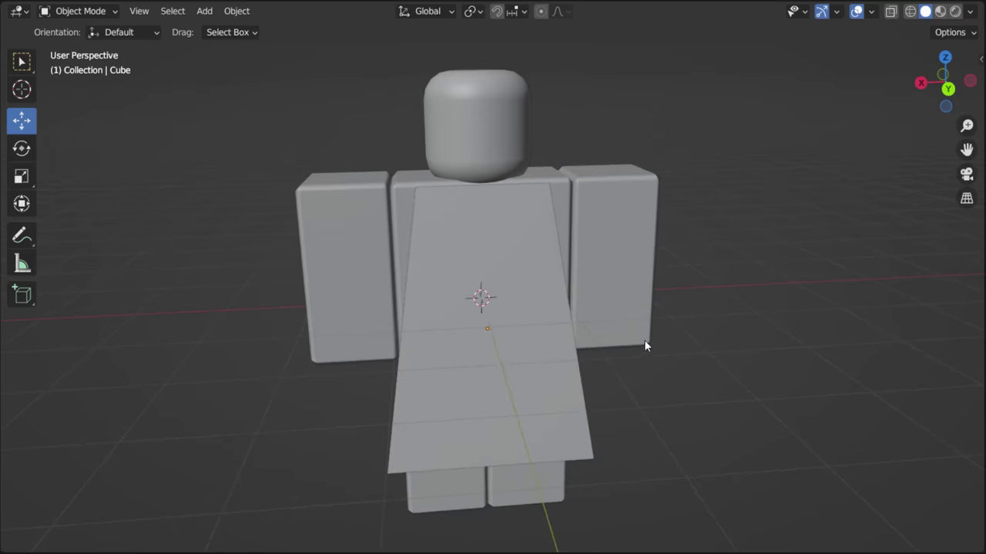
Step: Widen the cape's top edge slightly in Edit Mode, then return to Object Mode
click(81, 11)
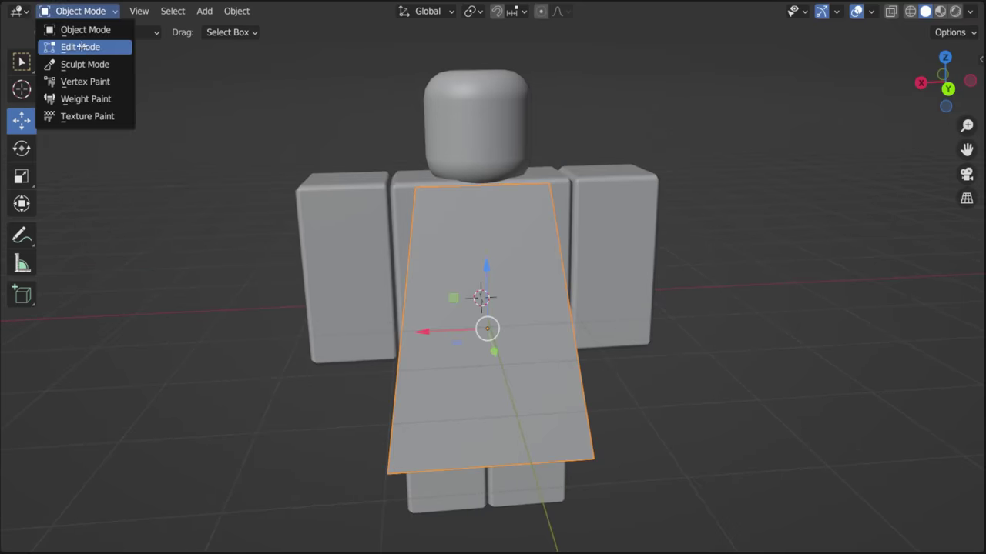
click(80, 47)
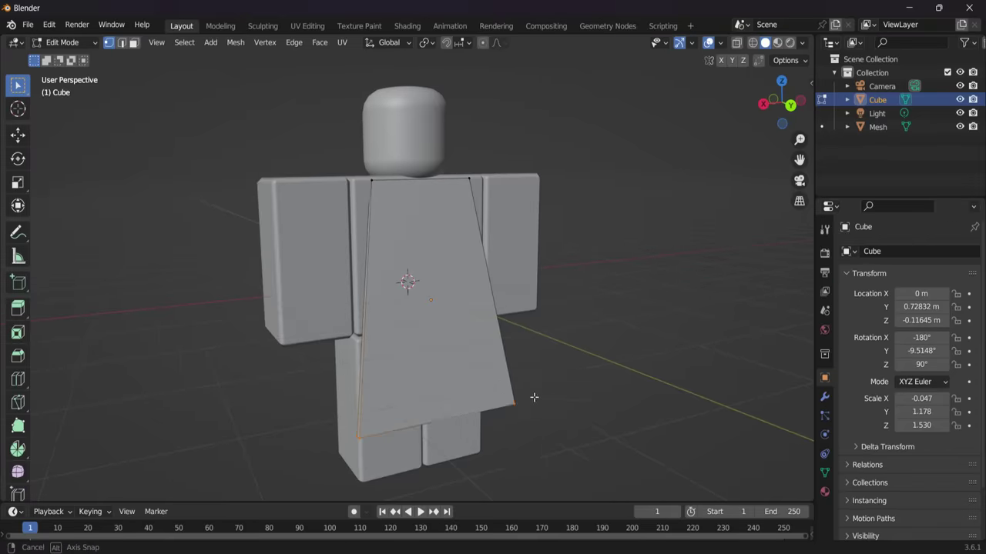
middle_drag(534, 397, 500, 400)
key(s)
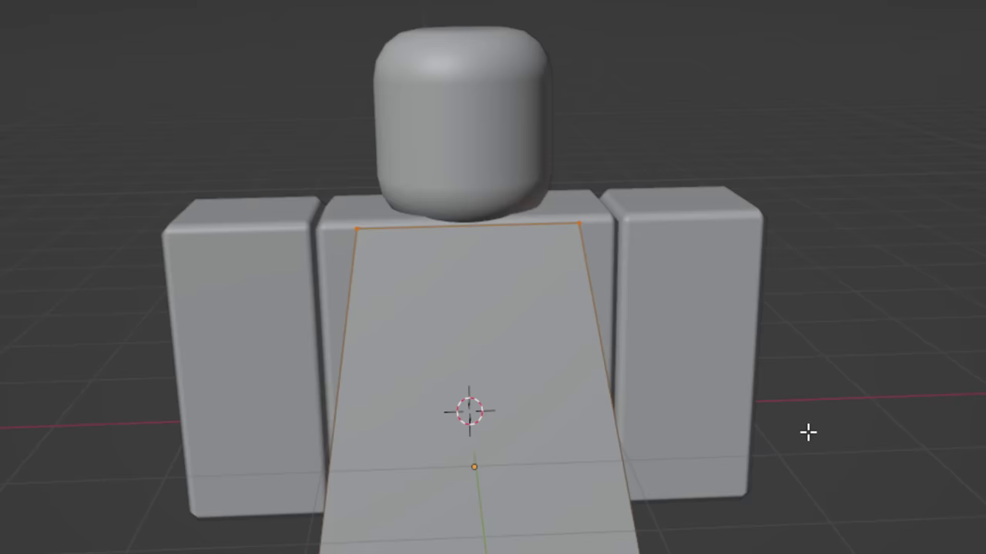
key(ctrl+z)
middle_drag(719, 306, 655, 306)
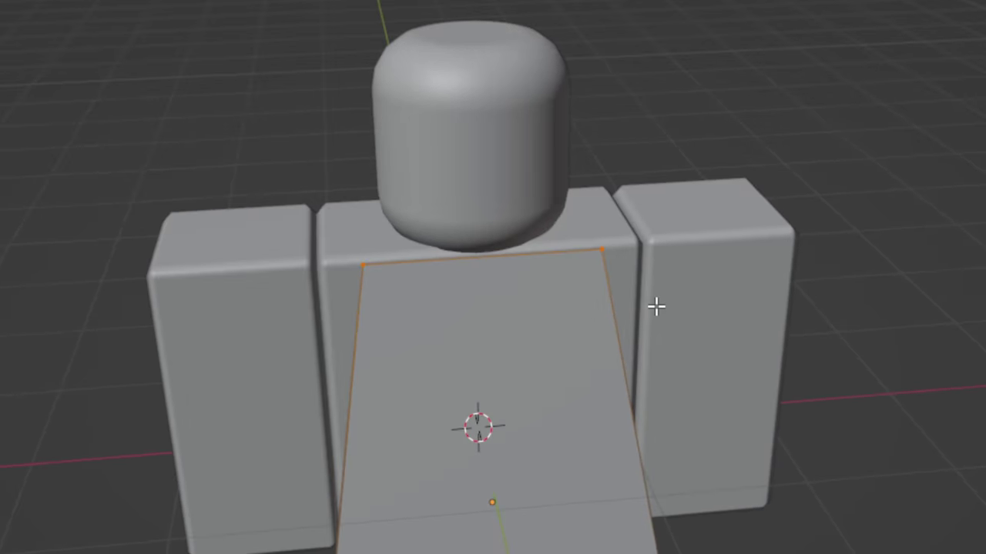
key(s)
click(604, 409)
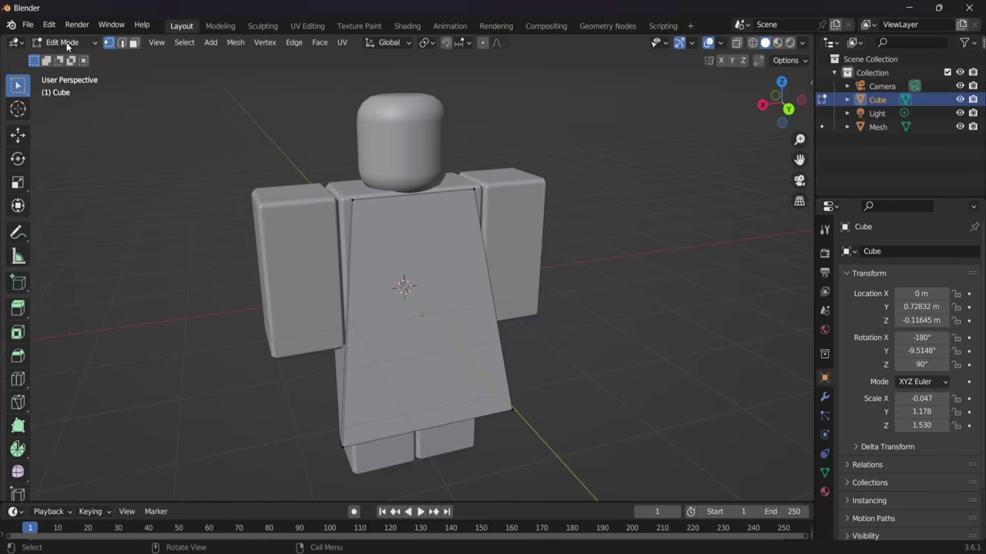
click(67, 43)
click(81, 67)
Step: Tilt the cape's lower end farther away from the dummy's legs and activate the Scale tool
middle_drag(499, 296, 543, 299)
click(460, 317)
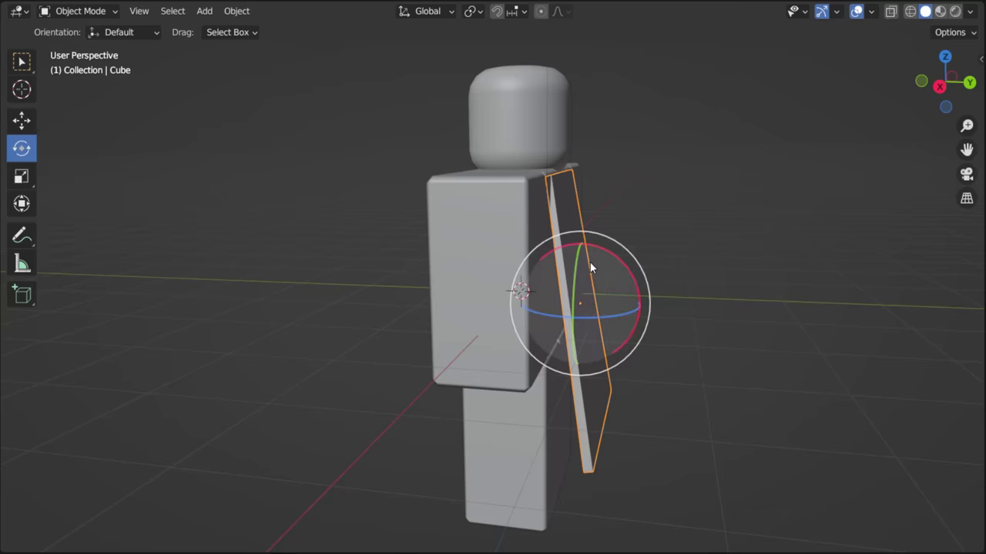
drag(612, 251, 618, 260)
middle_drag(729, 282, 661, 308)
click(697, 314)
scroll(621, 314, down, 2)
click(531, 323)
click(22, 177)
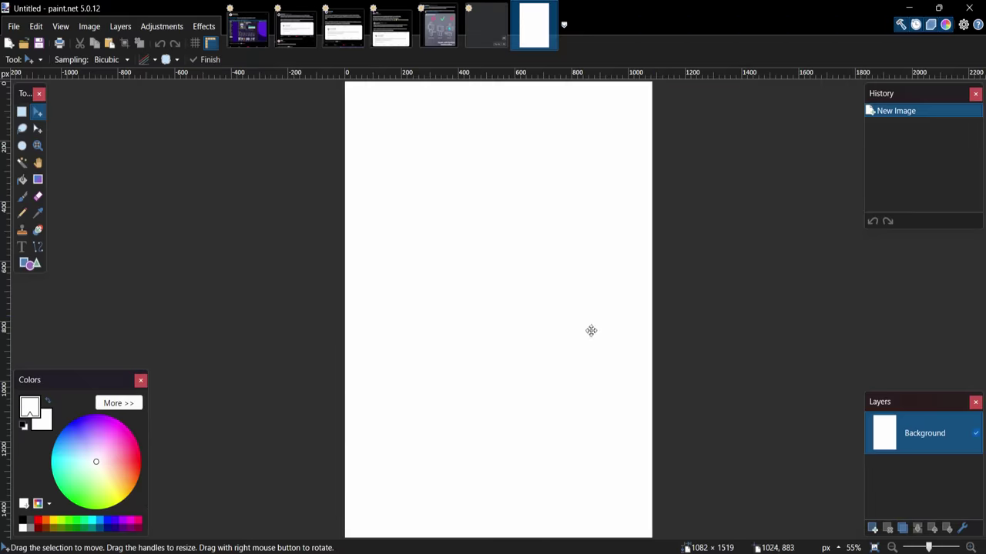
Step: Switch to paint.net and create a new blank image of 1082 × 1519 pixels
click(15, 27)
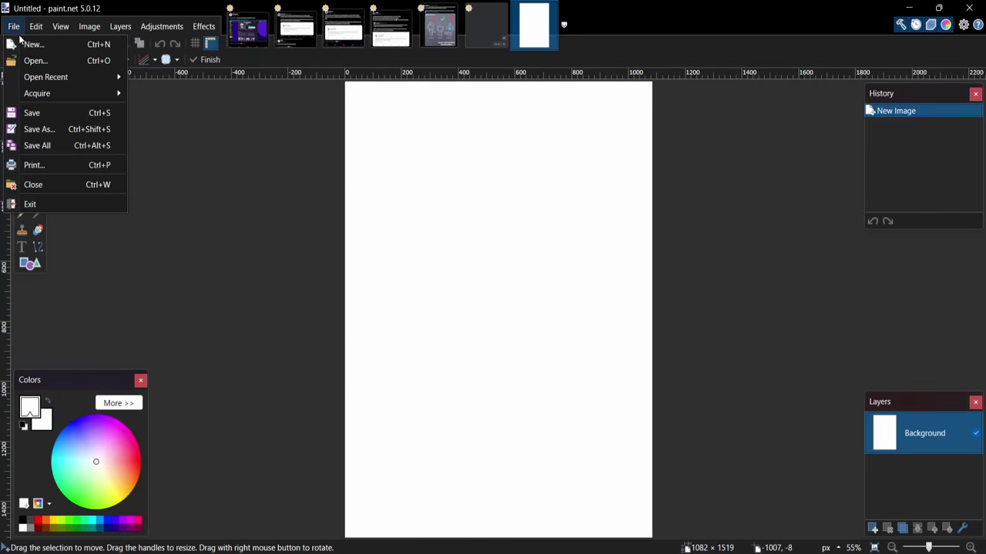
click(28, 45)
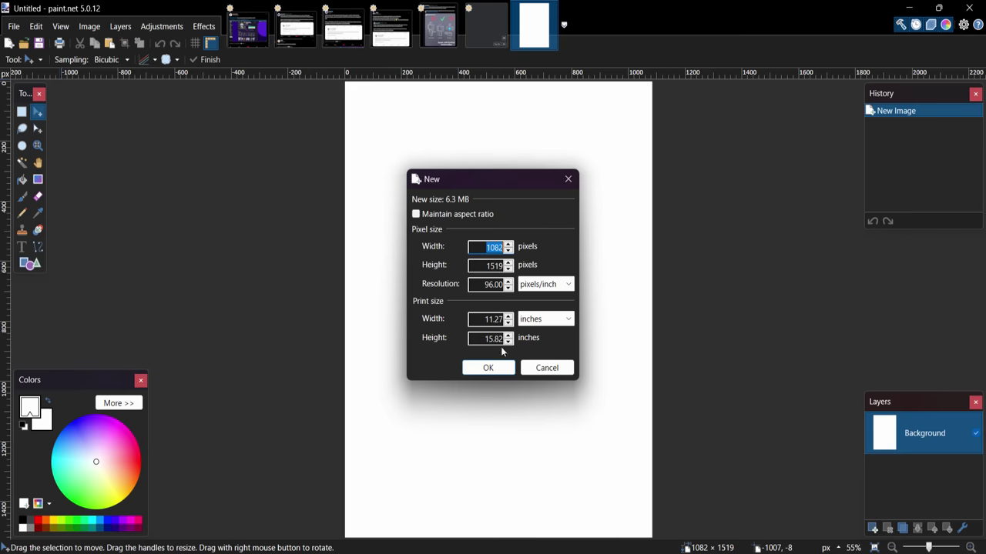
click(490, 368)
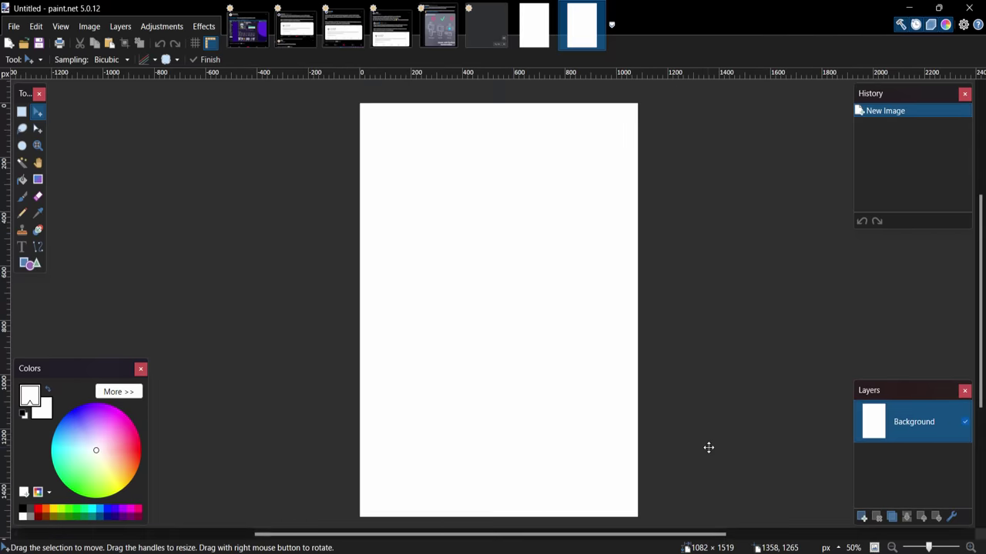
Step: Paste the solid red background into the image, deselect it, and add a new layer above it
key(ctrl+v)
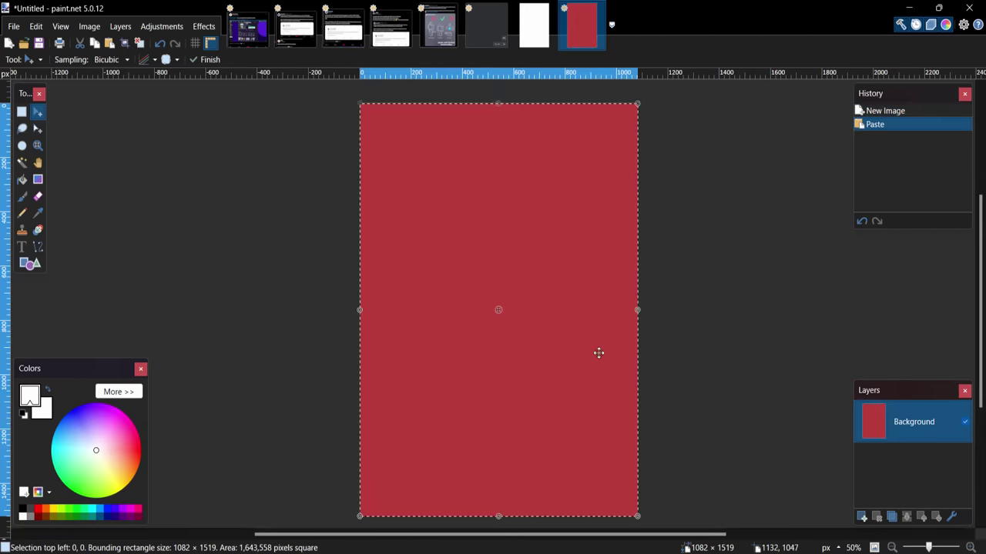
key(ctrl+d)
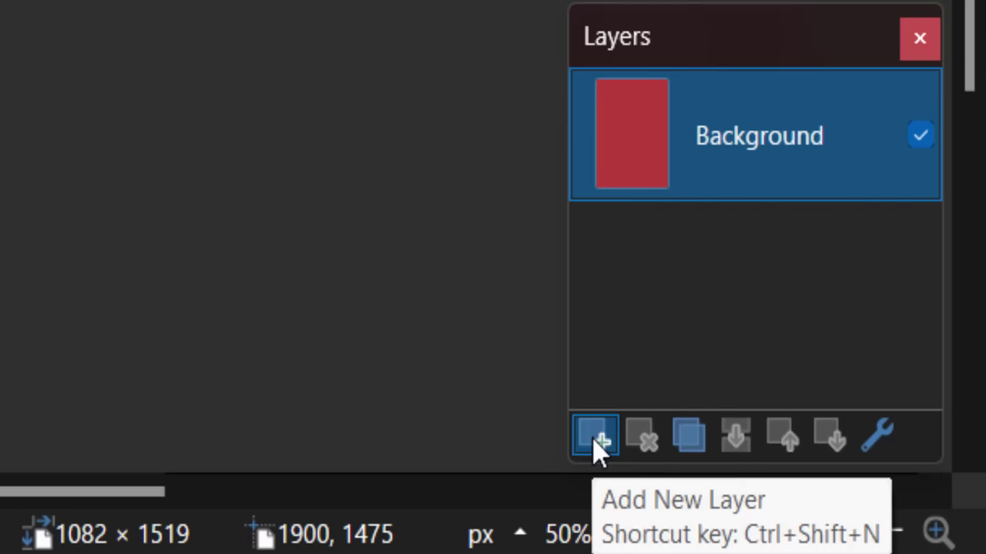
click(861, 516)
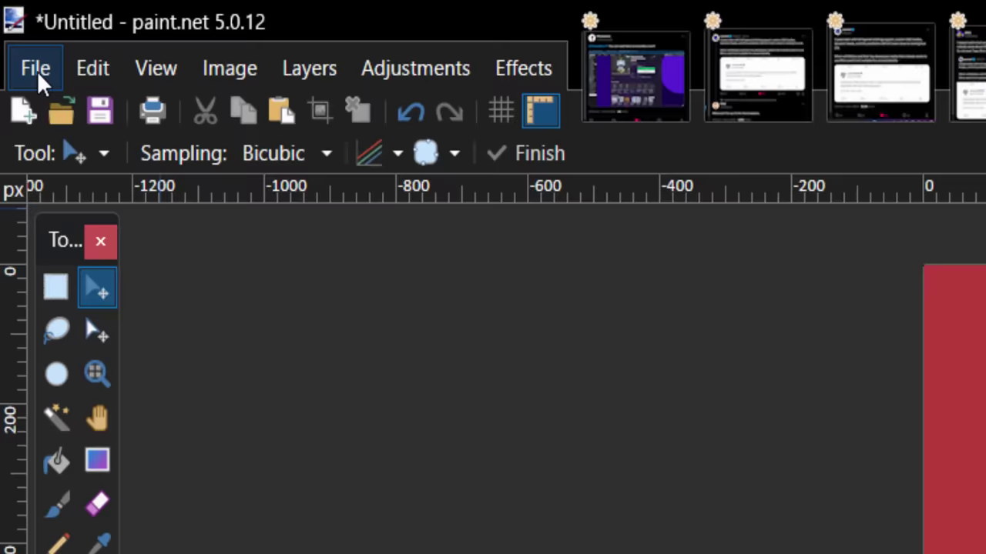
Step: Save the merged image as the PNG file "SharkBlox Cape Texture.png" in New folder (4), keeping auto-detected bit depth
click(14, 26)
click(154, 315)
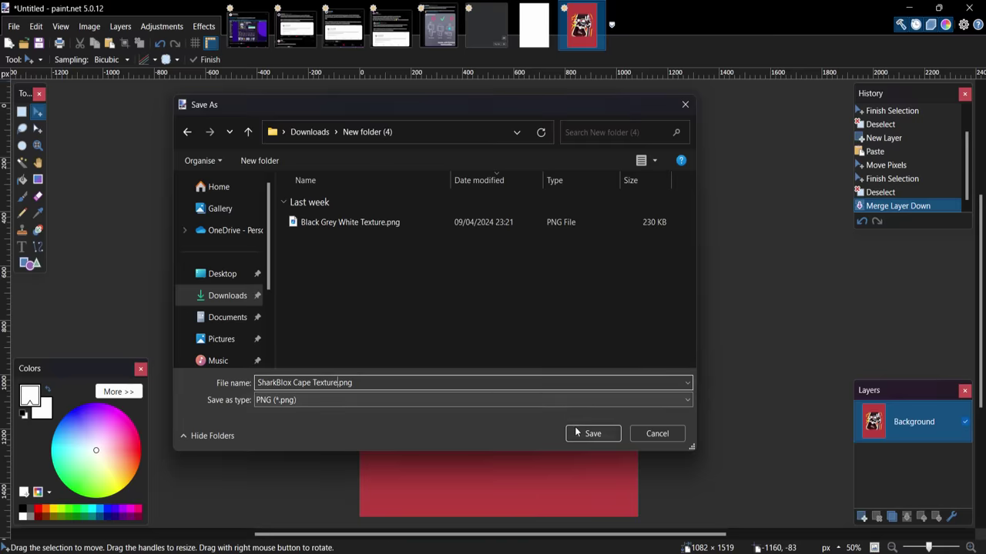
click(752, 541)
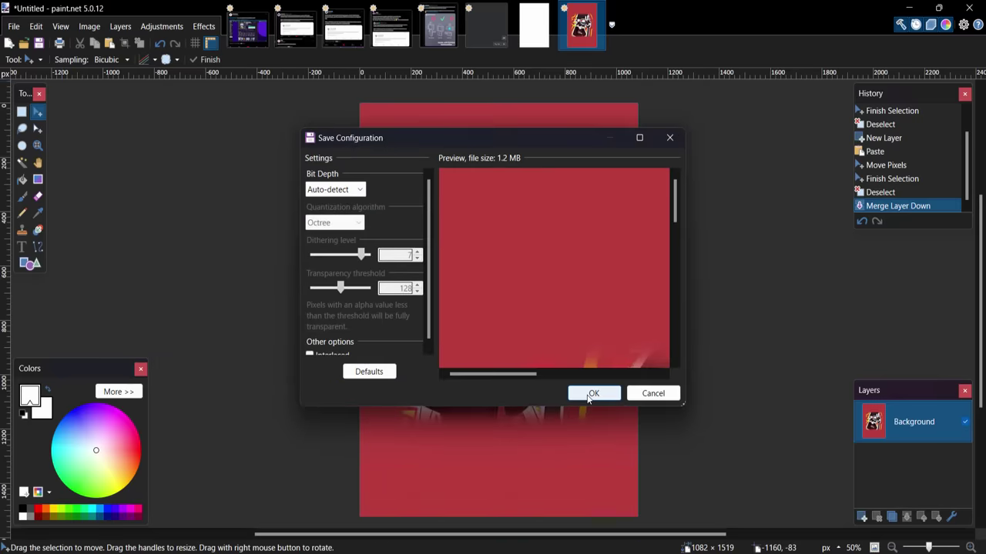
click(591, 393)
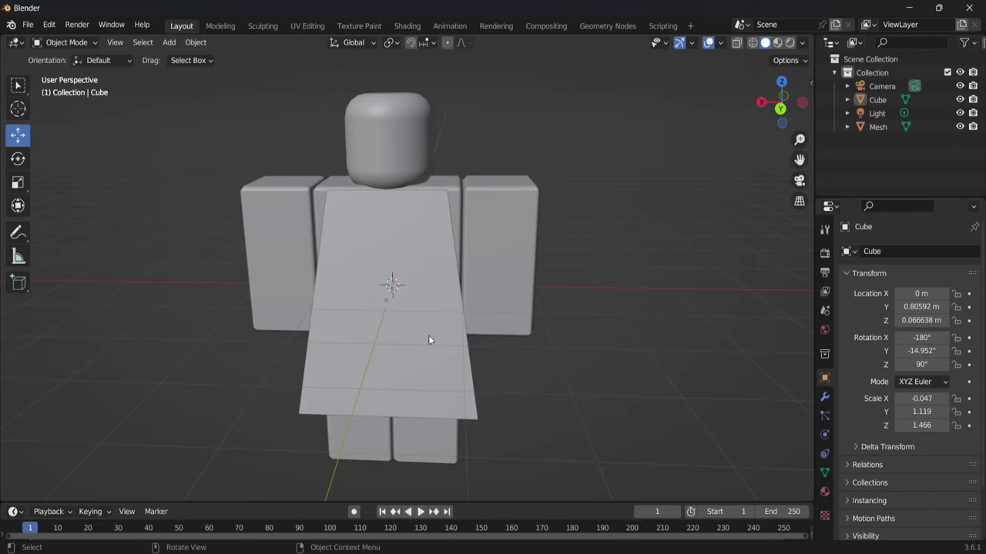
Step: Switch to Blender and assign SharkBlox Cape Texture.png as an Image Texture to the Base Color of the cape's material
middle_drag(430, 340, 574, 374)
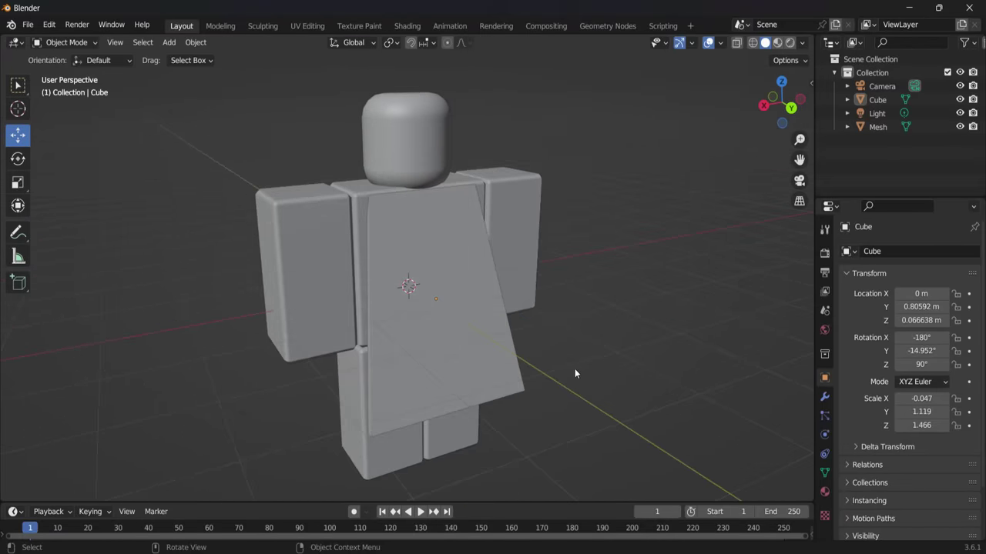
middle_drag(637, 363, 663, 366)
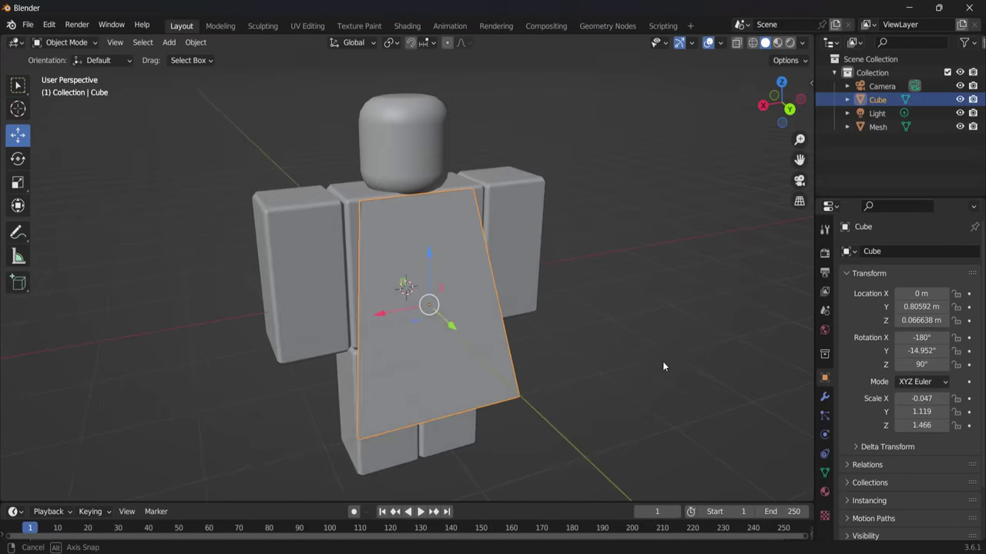
click(824, 493)
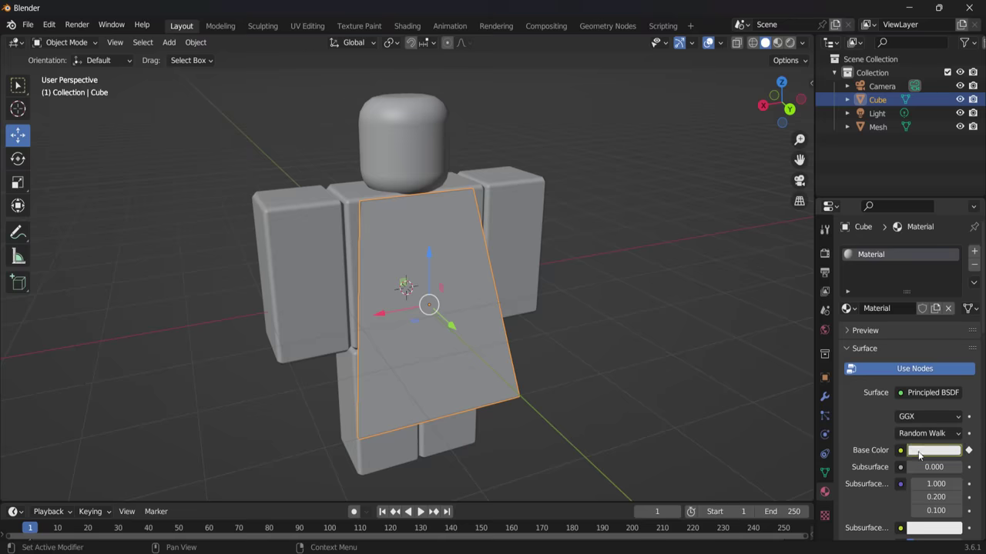
click(900, 450)
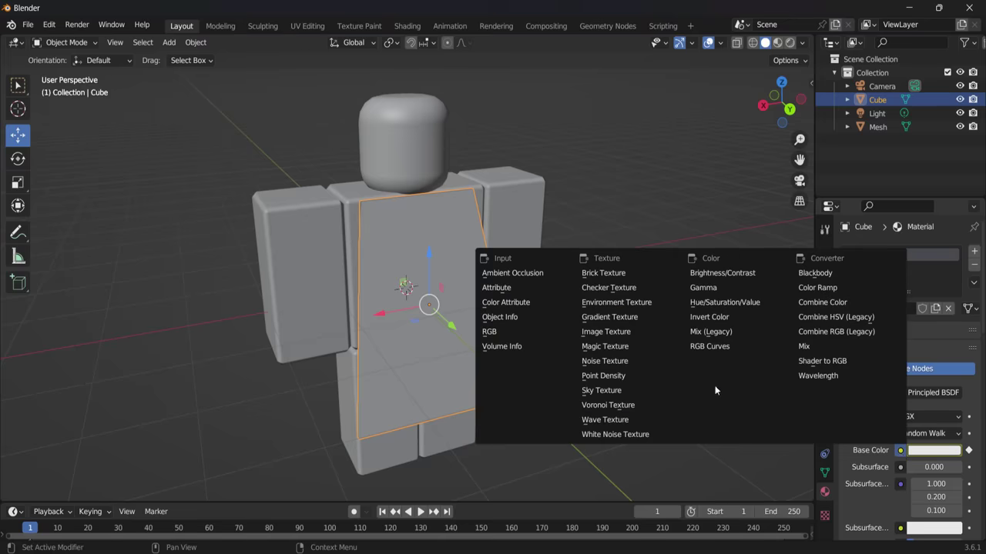
click(639, 333)
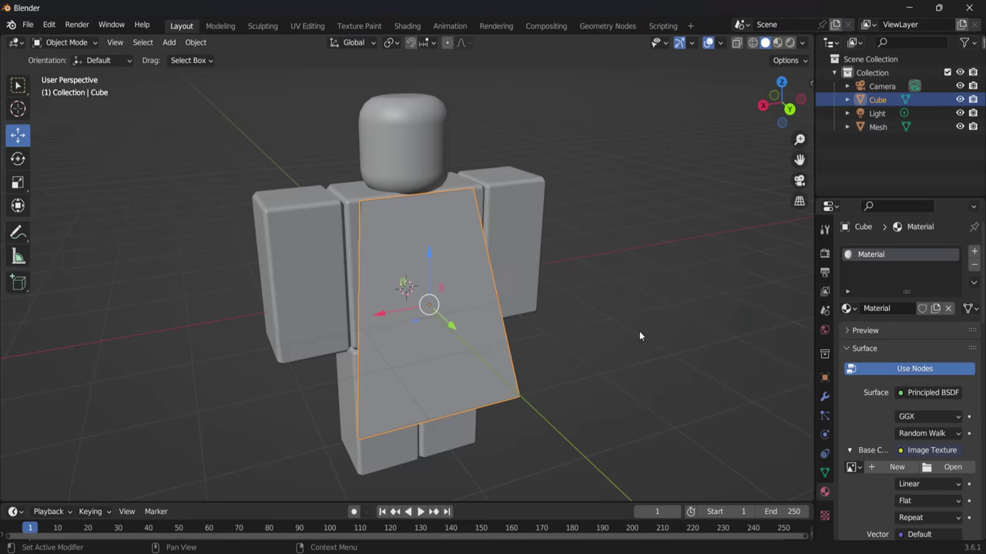
click(952, 467)
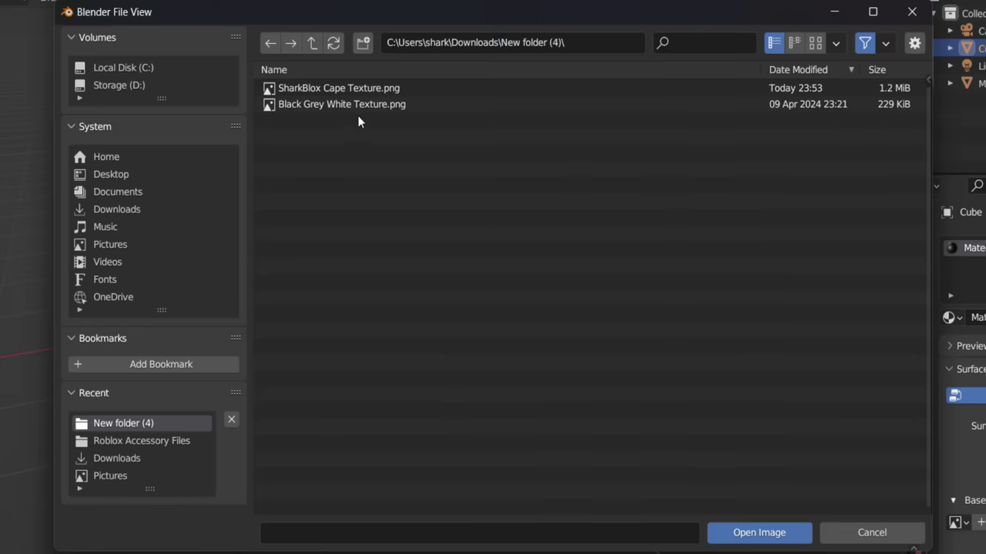
click(324, 87)
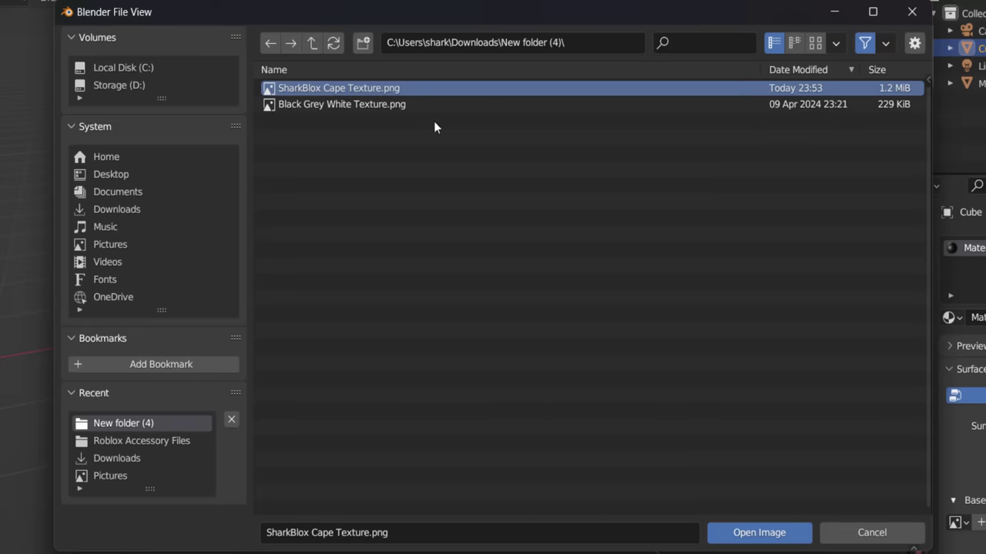
click(759, 532)
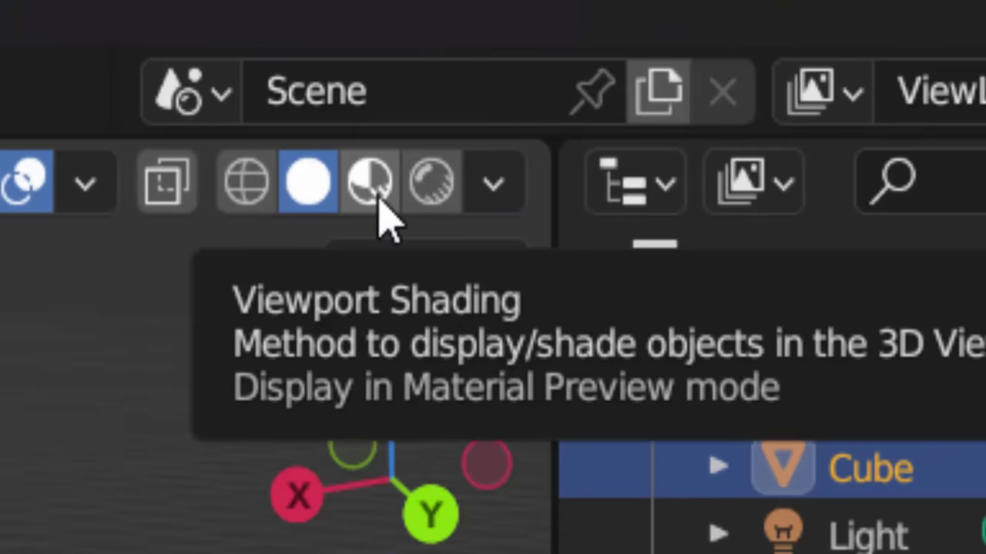
Step: Display the textured cape in Material Preview shading, both in the Layout and in the UV Editing workspace
click(371, 185)
mouse_move(643, 217)
middle_down()
mouse_move(644, 237)
mouse_move(557, 232)
mouse_move(727, 227)
mouse_move(684, 304)
mouse_move(560, 332)
middle_up()
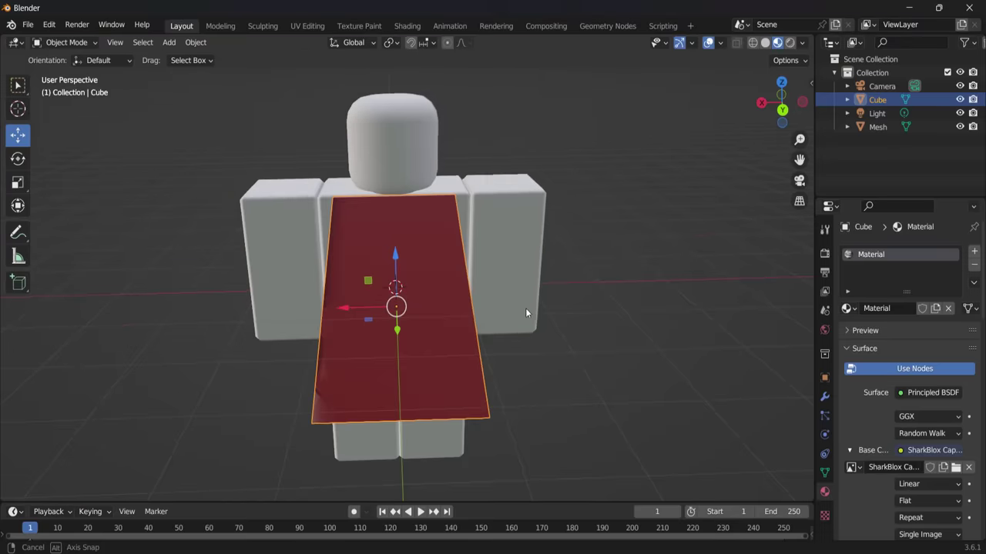
click(312, 26)
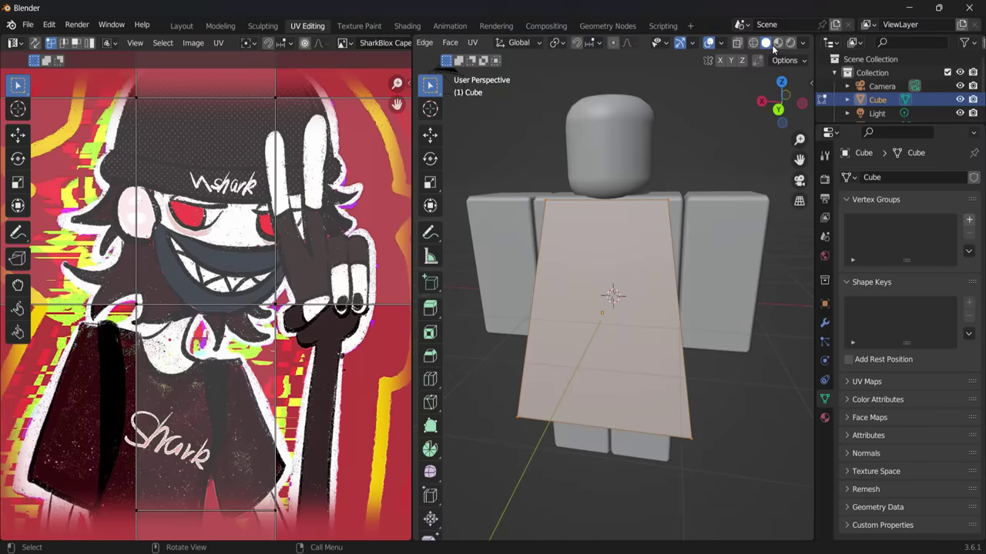
click(777, 43)
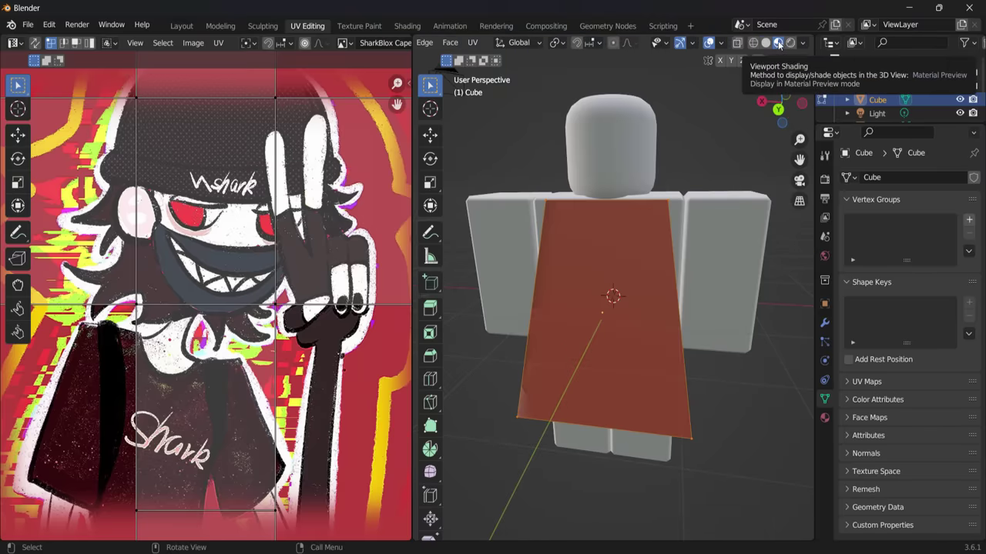
Step: Move the cape's entire UV island up to the upper part of the texture and rotate it 90 degrees clockwise
scroll(224, 271, down, 4)
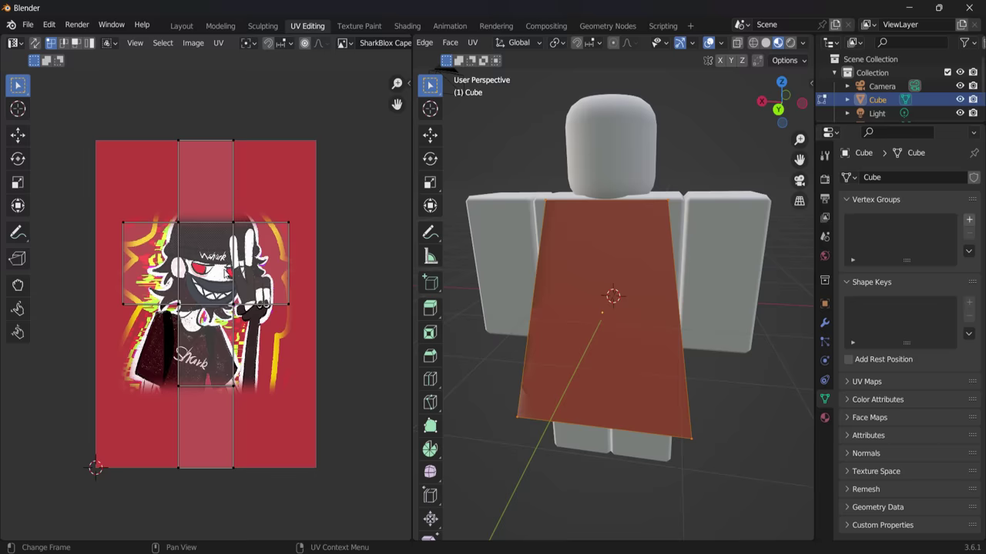
key(a)
drag(199, 253, 200, 259)
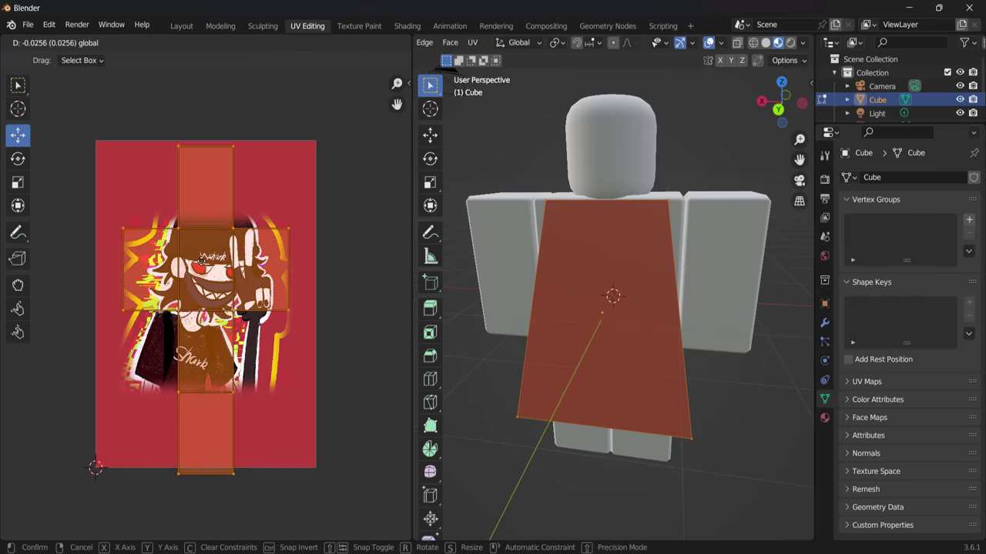
drag(199, 295, 212, 153)
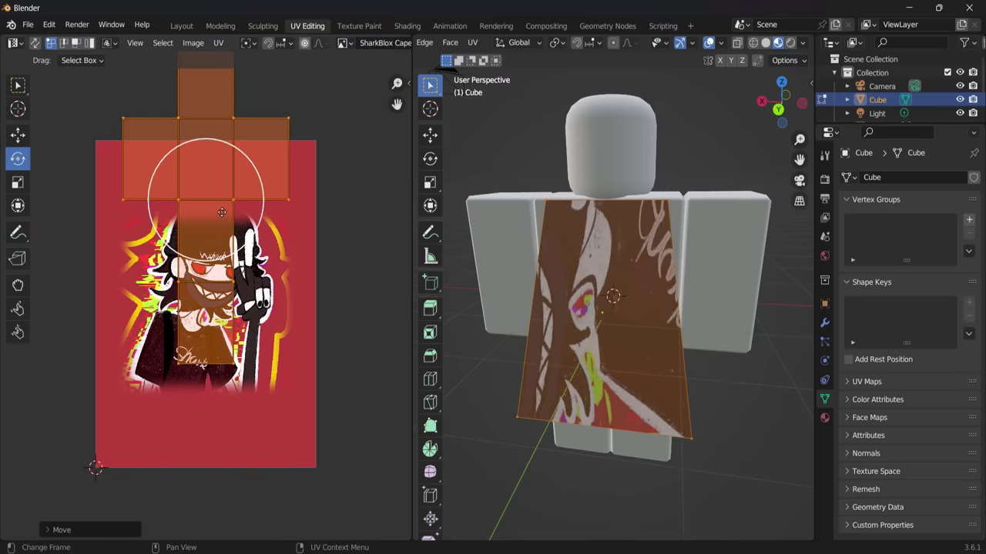
ctrl+drag(253, 175, 235, 244)
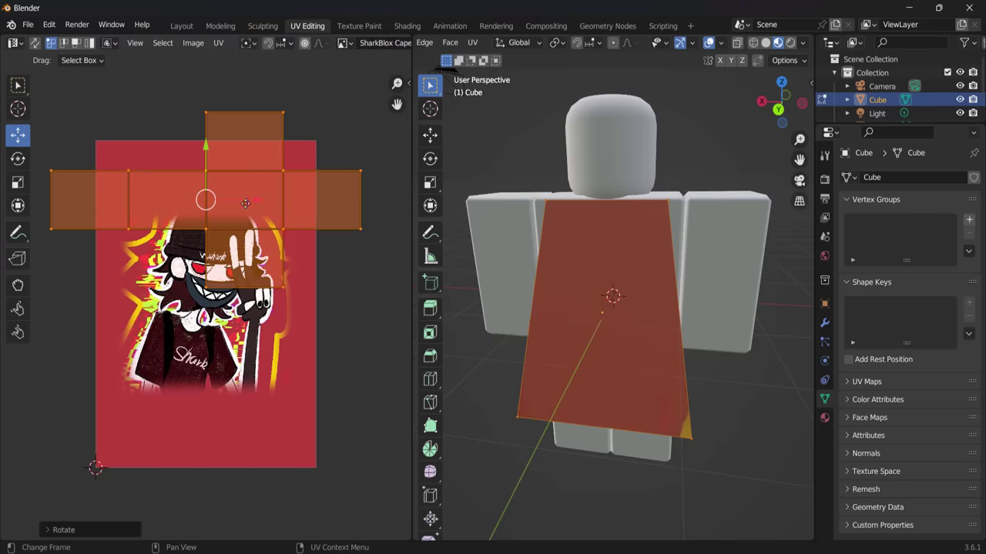
Step: Enlarge the rotated UV island and position it so one face covers the character artwork
key(g)
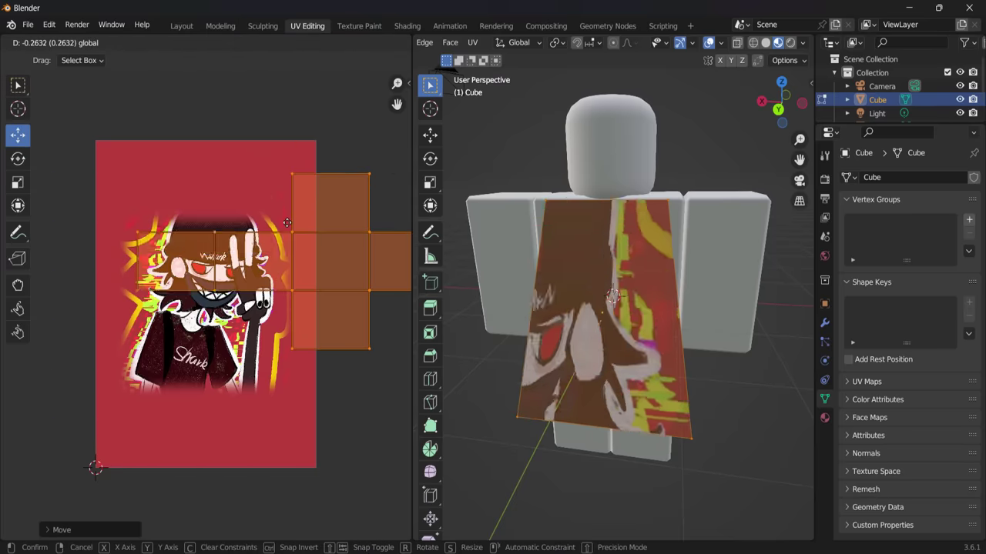
key(s)
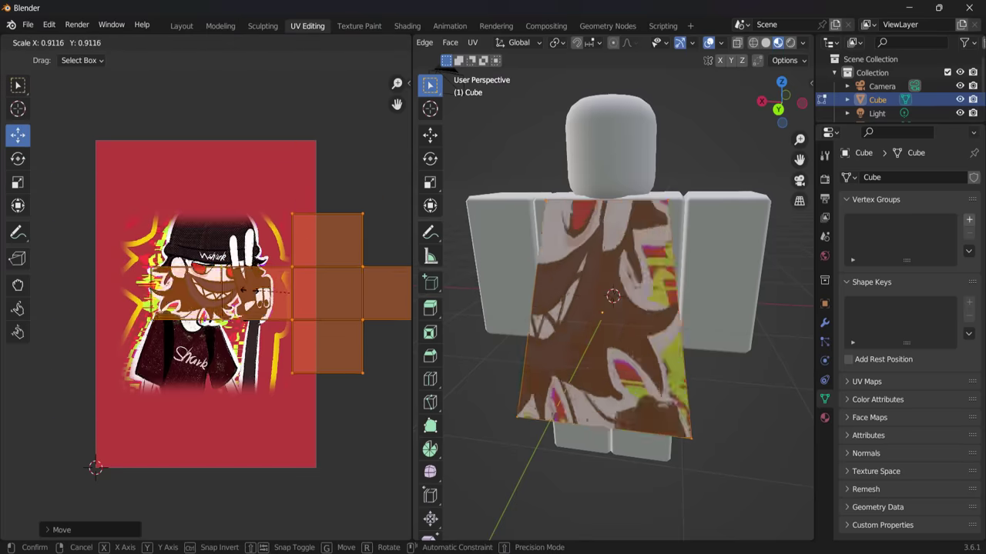
click(251, 305)
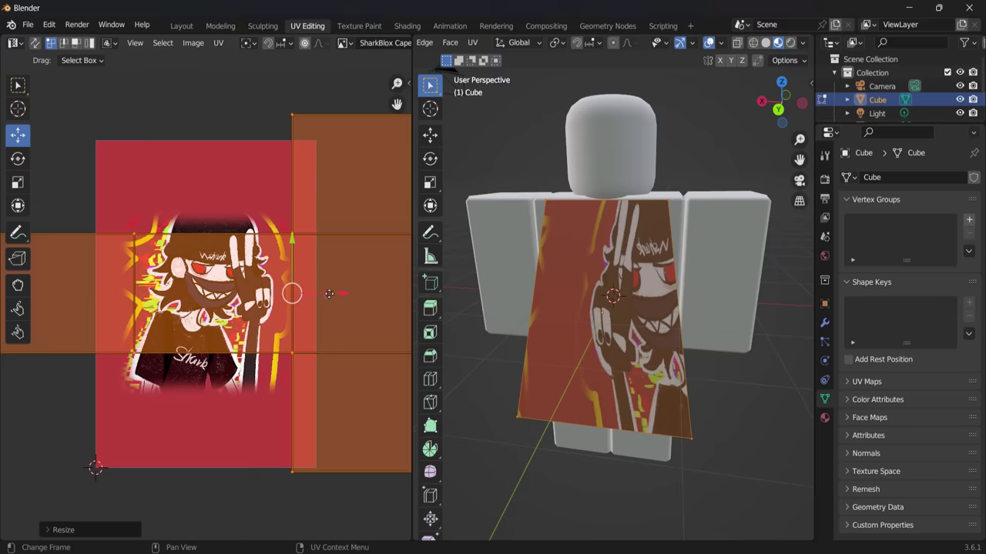
key(s)
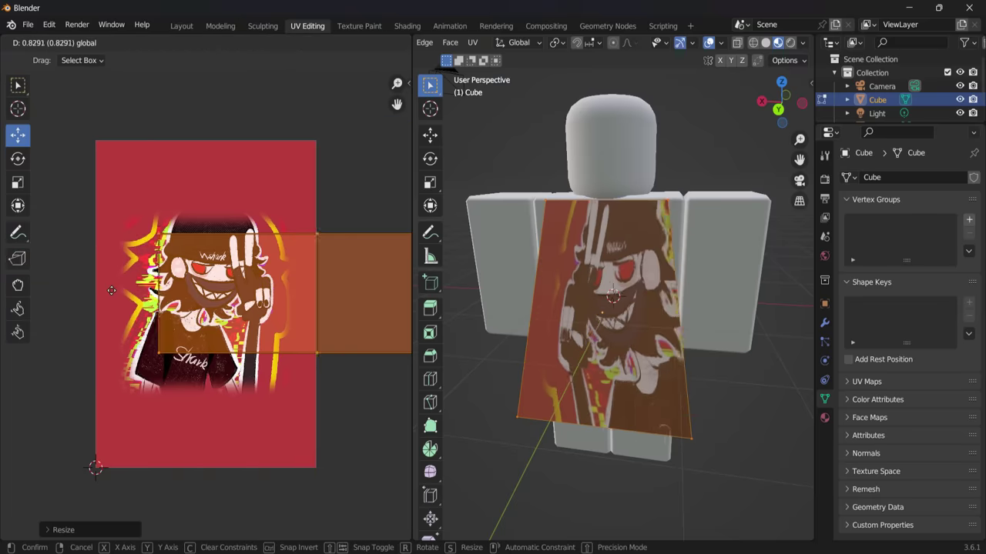
Step: Select the four corner vertices of the UV face over the artwork and split that selection from the island
drag(87, 202, 282, 234)
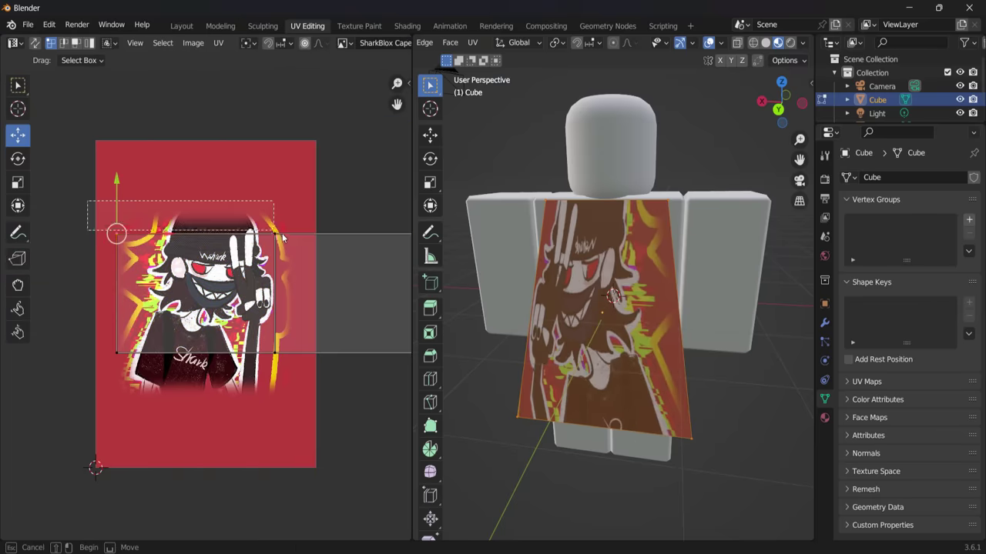
drag(90, 180, 343, 417)
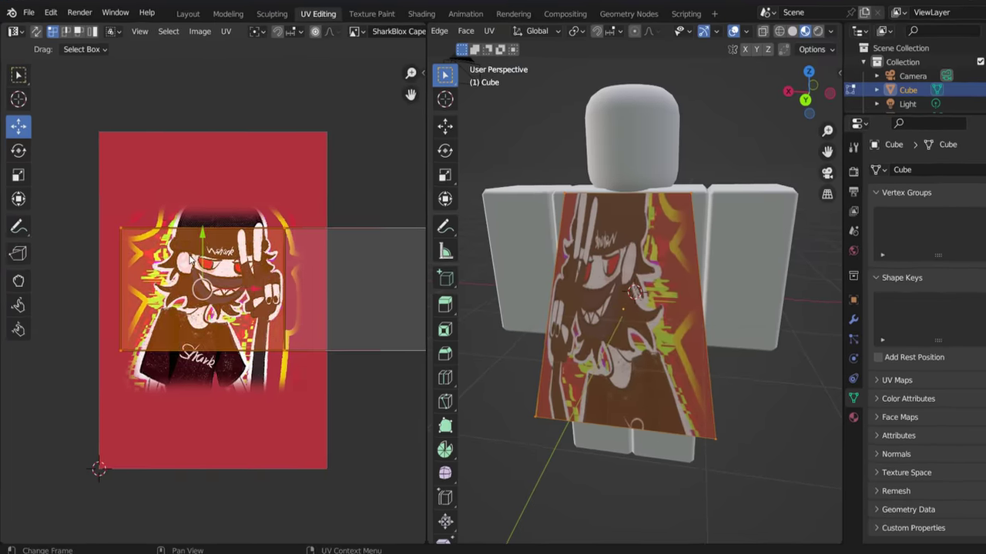
right_click(204, 269)
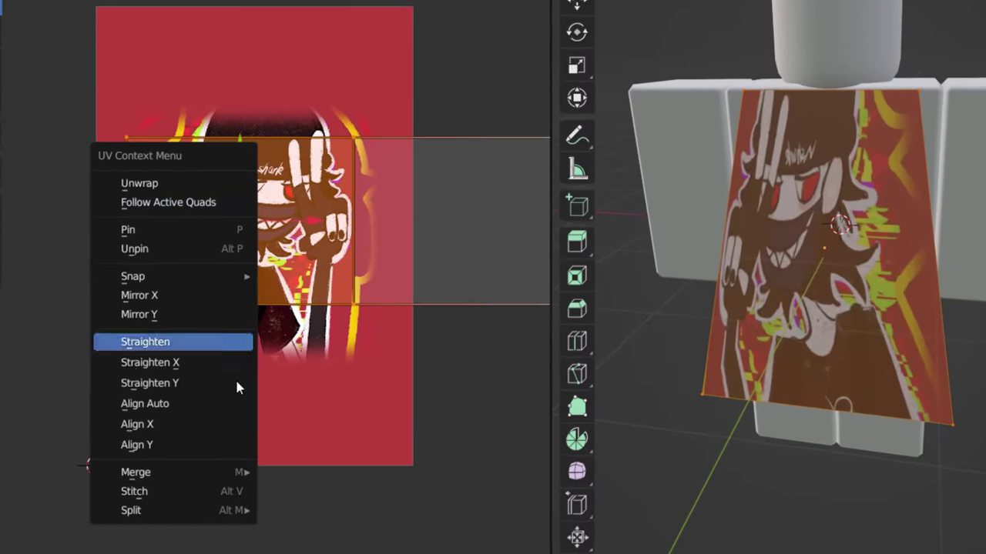
mouse_move(180, 511)
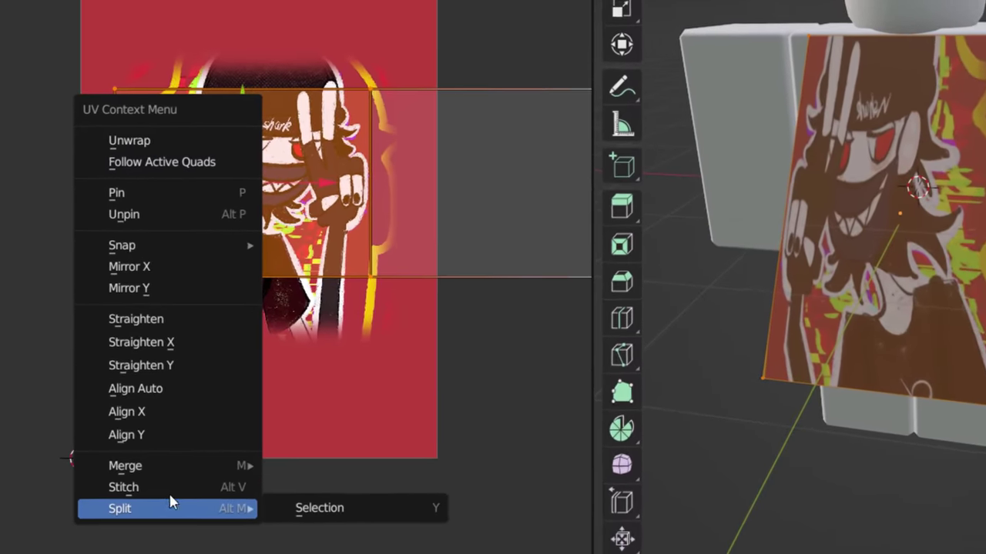
click(324, 507)
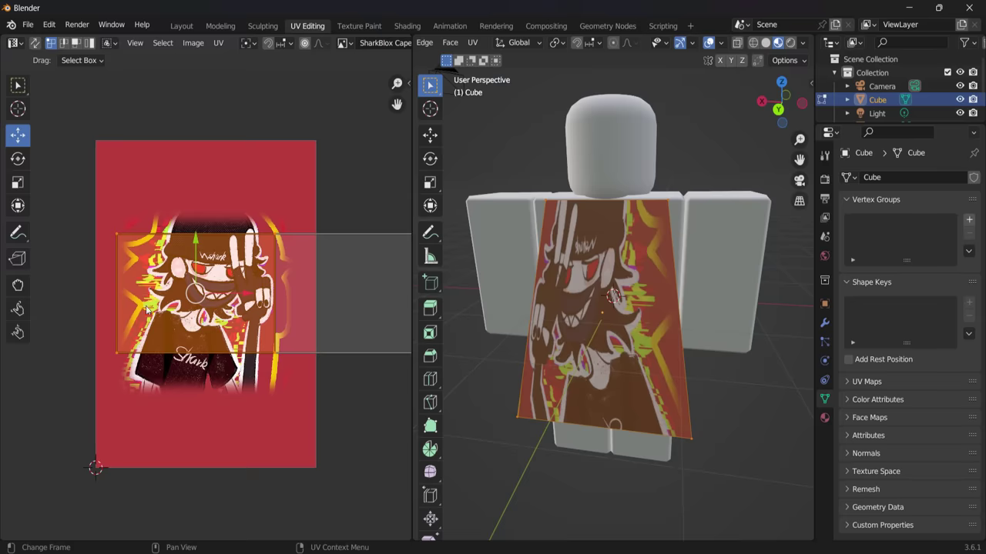
Step: Stretch the split UV face vertically to nearly the full texture height and move its left edge outward
click(19, 187)
drag(198, 232, 213, 147)
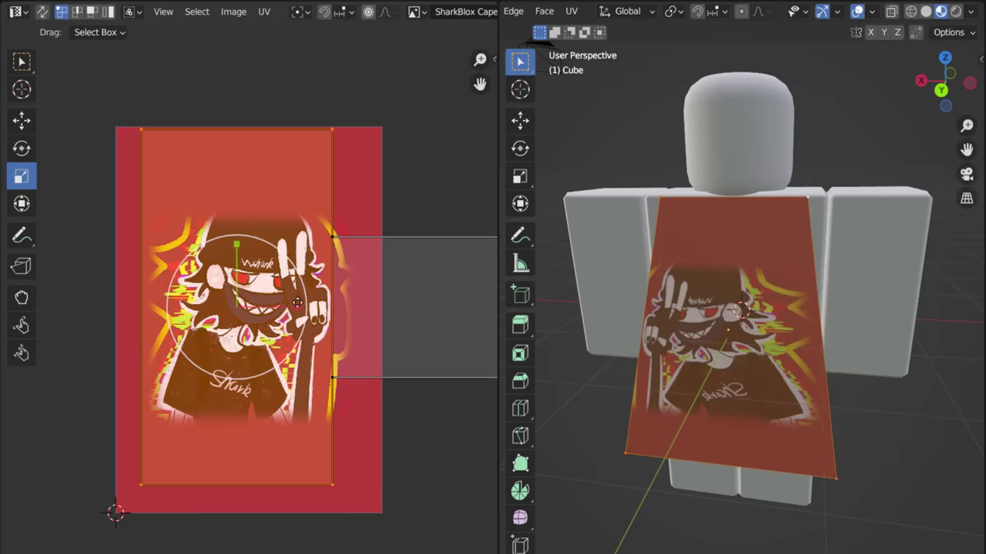
drag(168, 293, 146, 295)
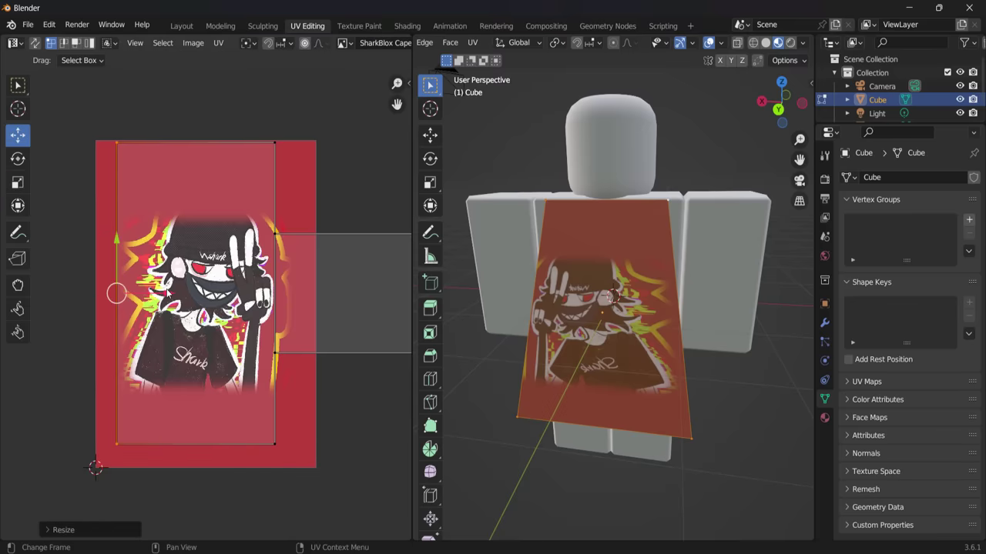
key(g)
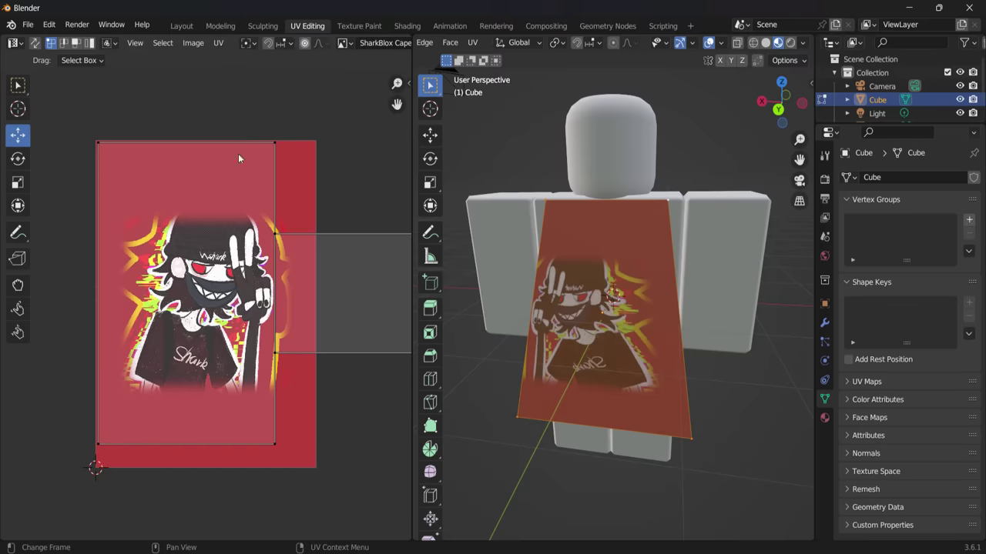
Step: Fit the split face's right, top and bottom edges closely around the character artwork
drag(230, 94, 279, 486)
drag(315, 298, 358, 303)
drag(332, 493, 78, 414)
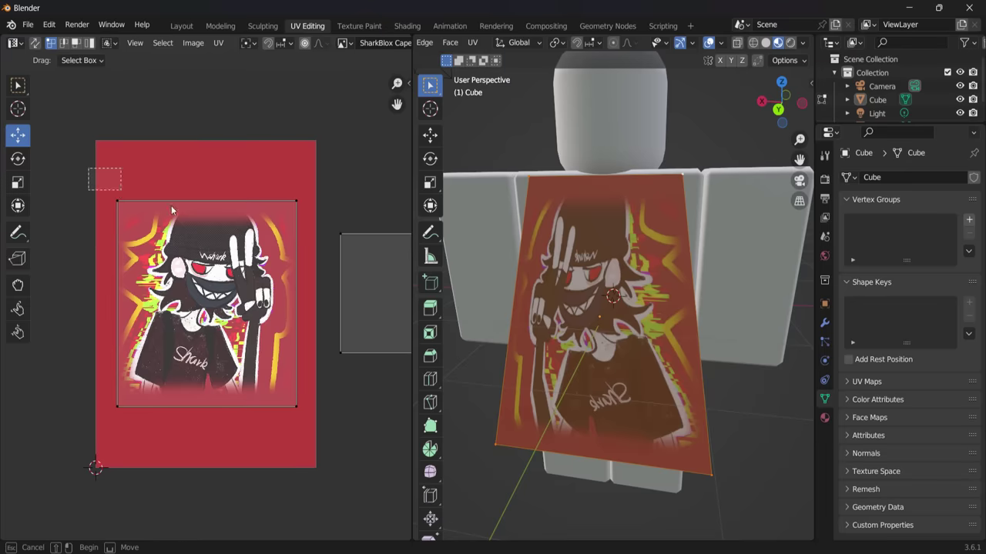
drag(201, 144, 203, 148)
middle_drag(524, 299, 552, 279)
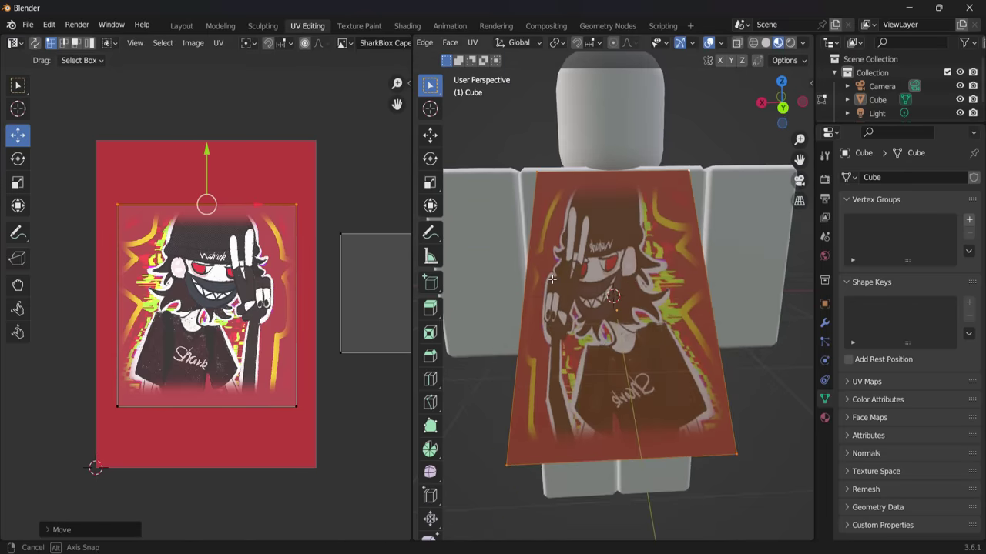
mouse_move(590, 349)
middle_down()
mouse_move(667, 346)
mouse_move(598, 347)
middle_up()
click(241, 397)
drag(206, 354, 206, 343)
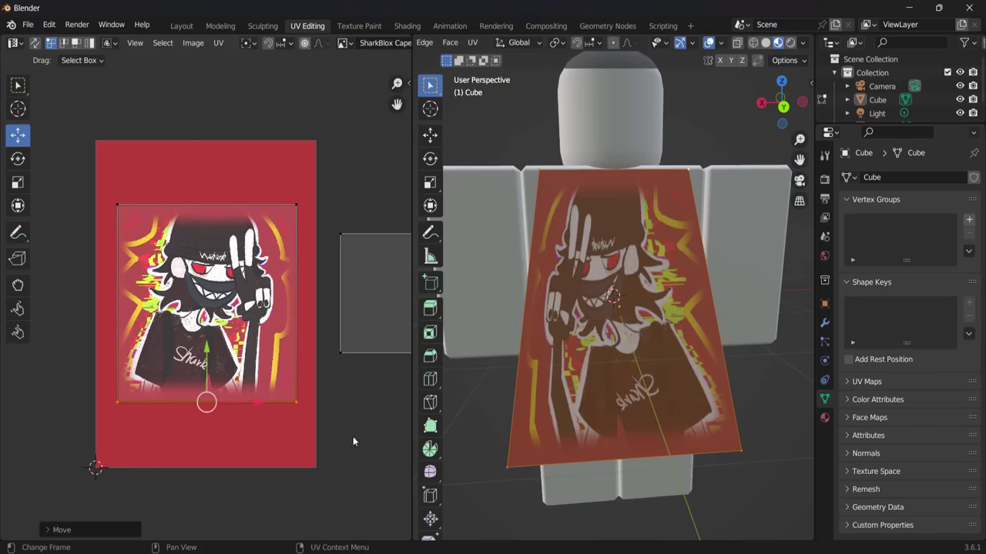
Step: Shrink the remaining cross-shaped UV faces and place them on the plain red area above the artwork
click(351, 435)
scroll(339, 378, down, 4)
middle_drag(320, 371, 234, 366)
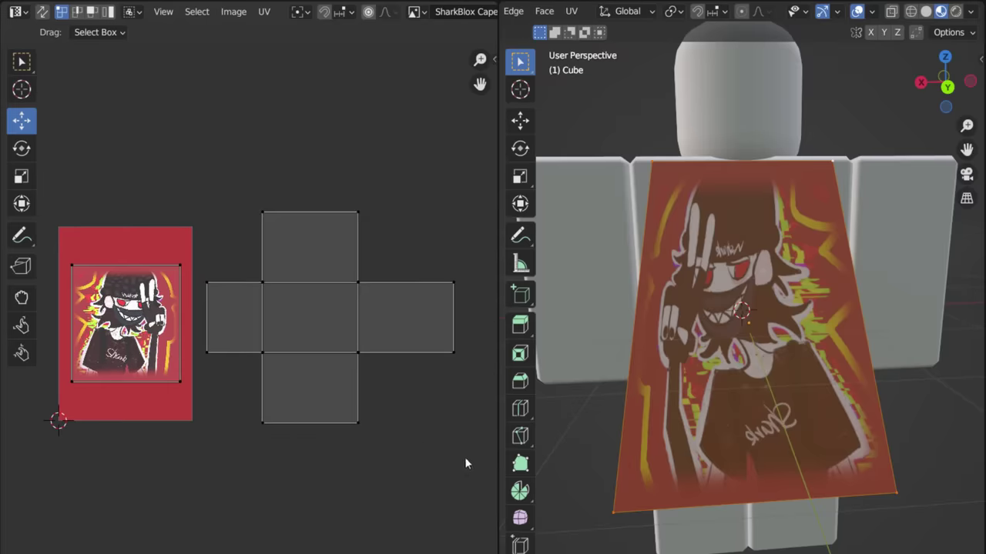
drag(465, 462, 201, 164)
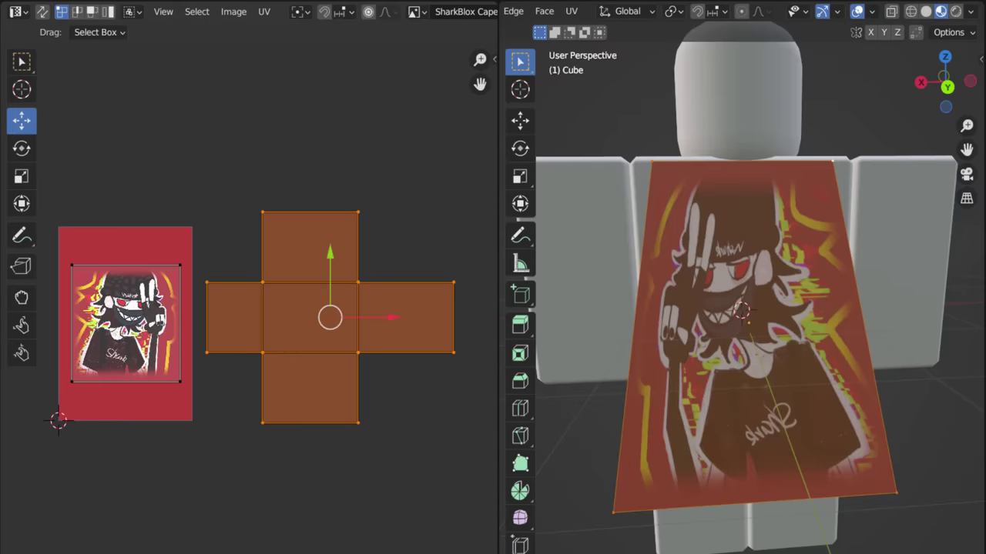
key(s)
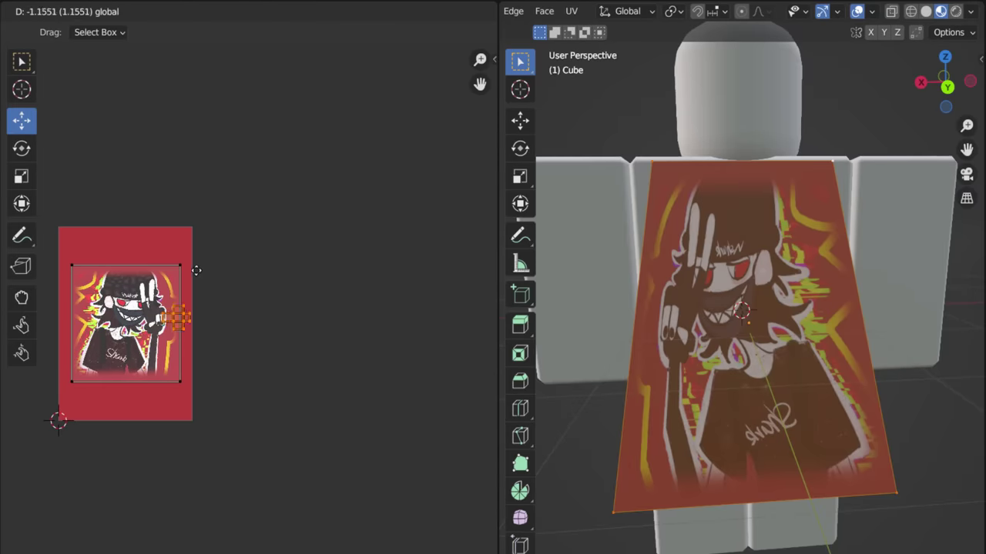
scroll(193, 338, up, 3)
middle_drag(271, 337, 439, 346)
drag(233, 260, 226, 161)
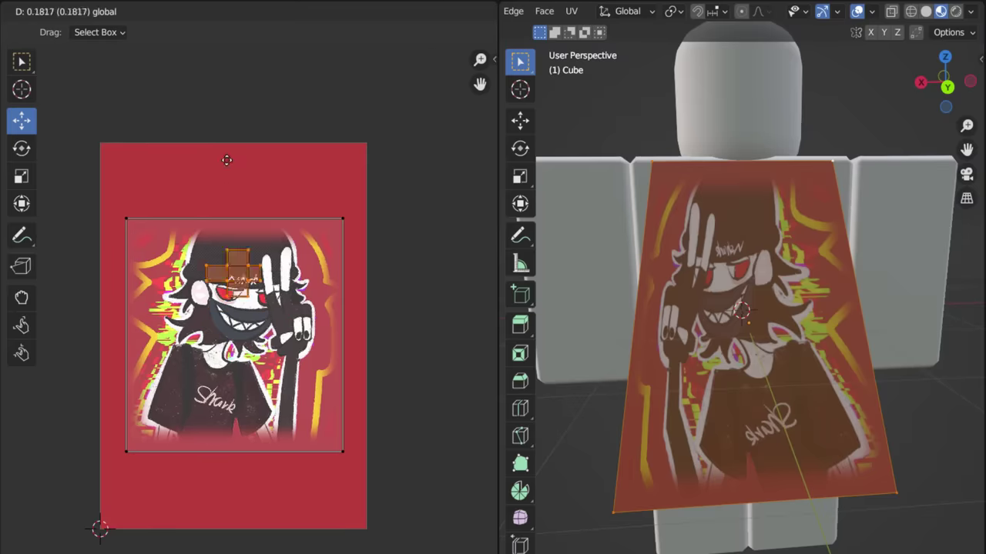
drag(239, 115, 237, 100)
middle_drag(377, 307, 421, 307)
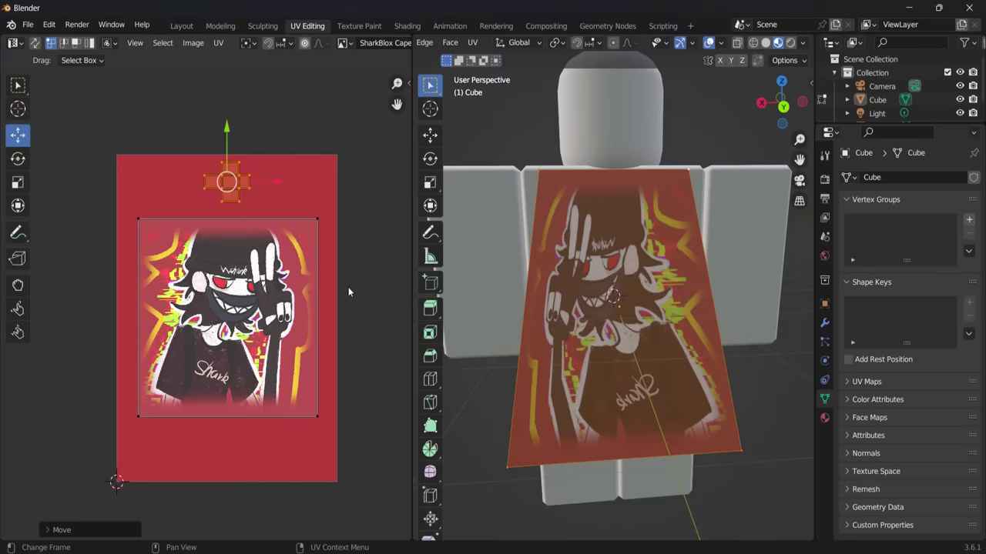
Step: Examine the textured cape on the dummy from the back and sides in the Layout workspace
click(189, 30)
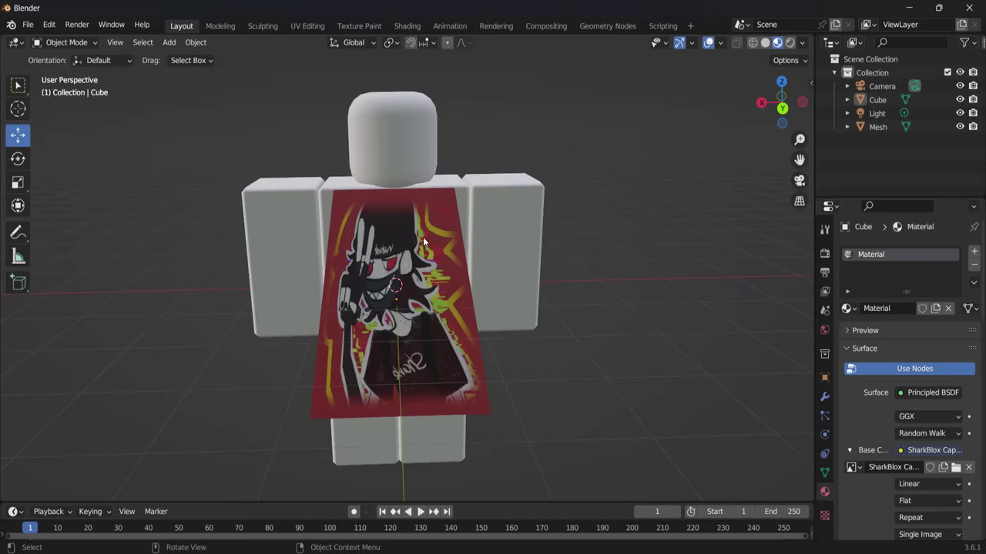
click(440, 270)
right_click(440, 270)
click(422, 264)
middle_drag(381, 343, 317, 335)
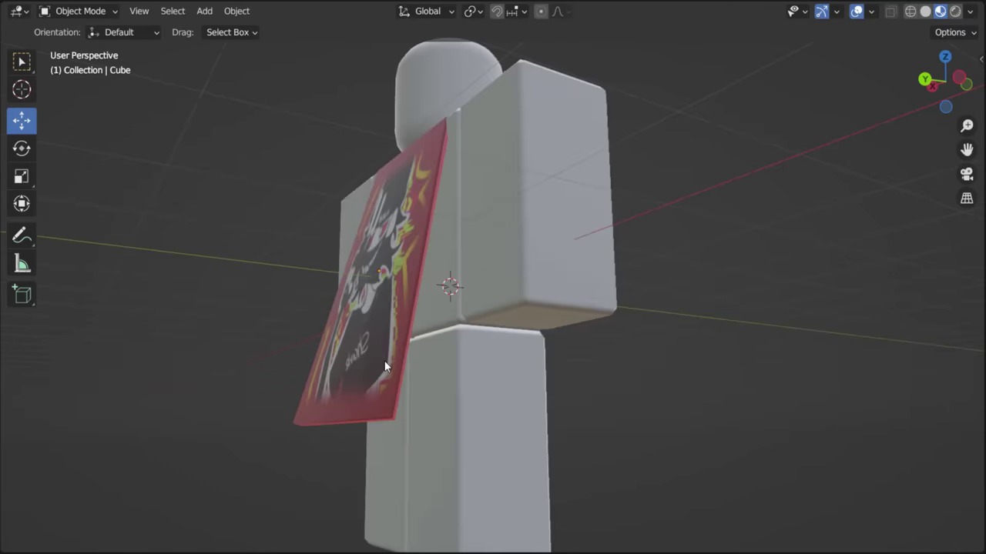
middle_drag(384, 360, 709, 347)
right_click(394, 294)
key(Escape)
right_click(335, 258)
right_click(464, 267)
click(463, 269)
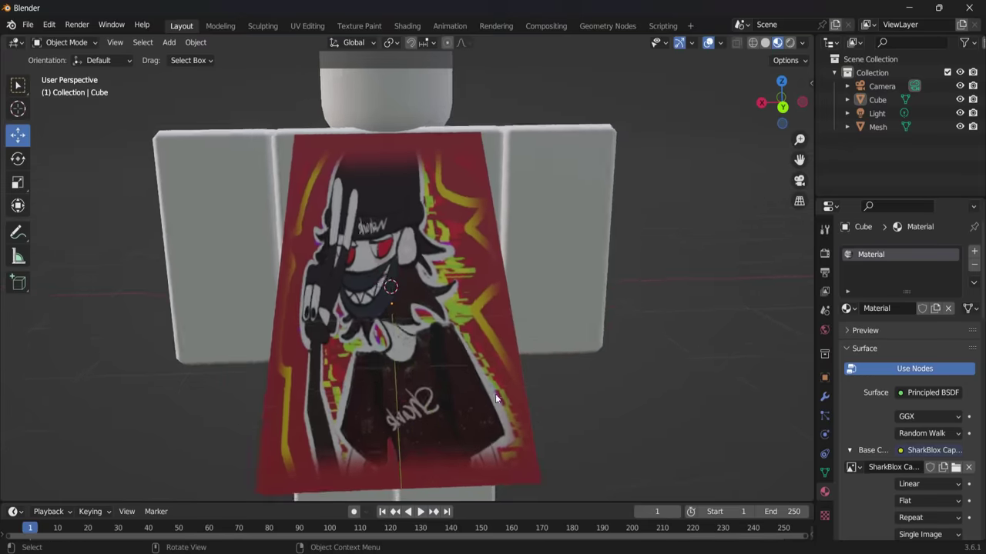
scroll(495, 394, down, 6)
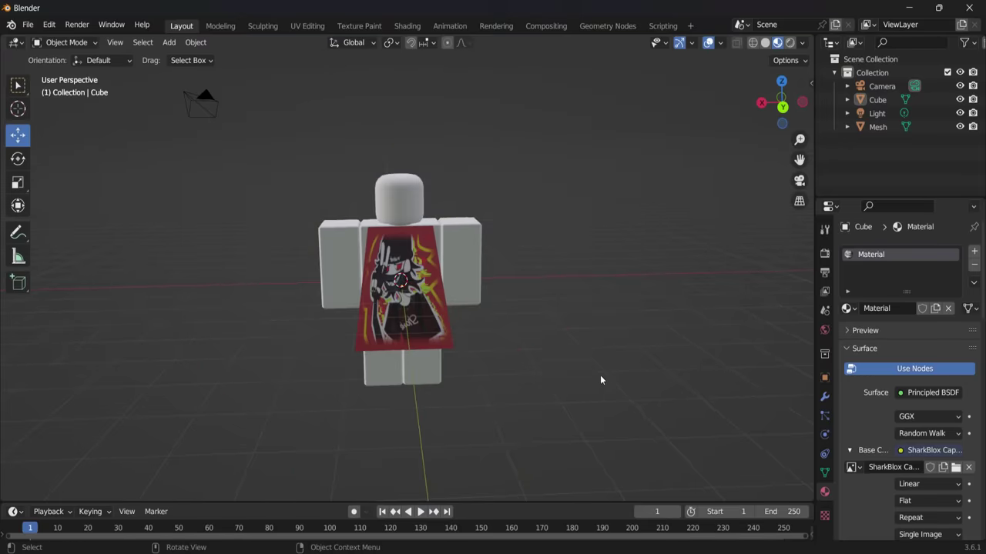
scroll(568, 391, up, 4)
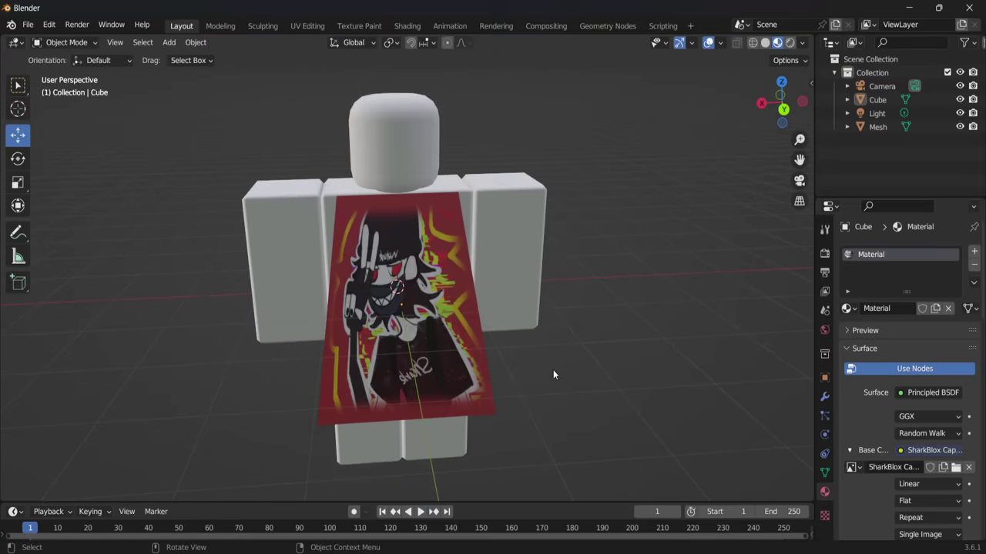
Step: Delete the dummy mesh from the scene and select the cape
middle_drag(553, 375, 395, 266)
click(309, 296)
key(Delete)
click(395, 266)
Step: Export the cape as a Wavefront OBJ file into New folder (4)
click(27, 26)
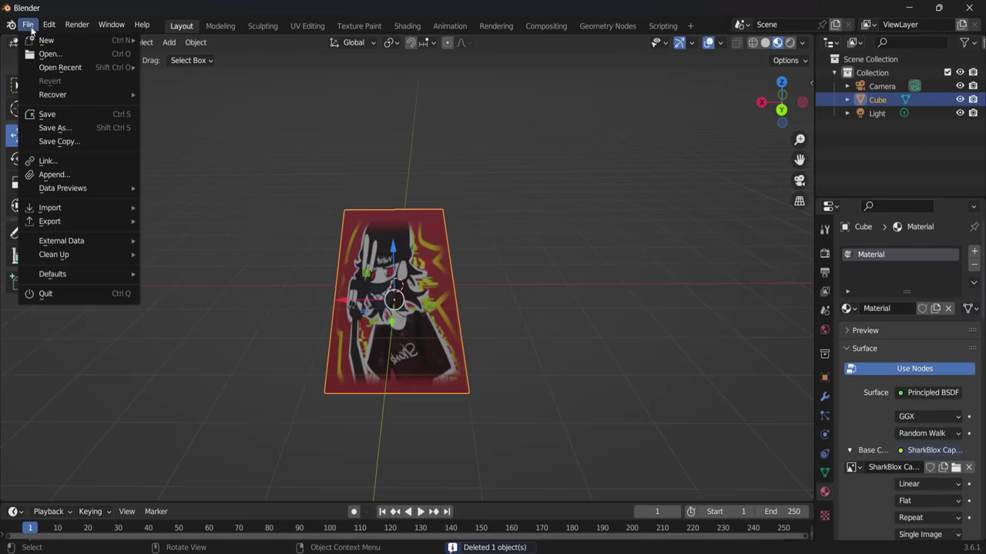
mouse_move(52, 221)
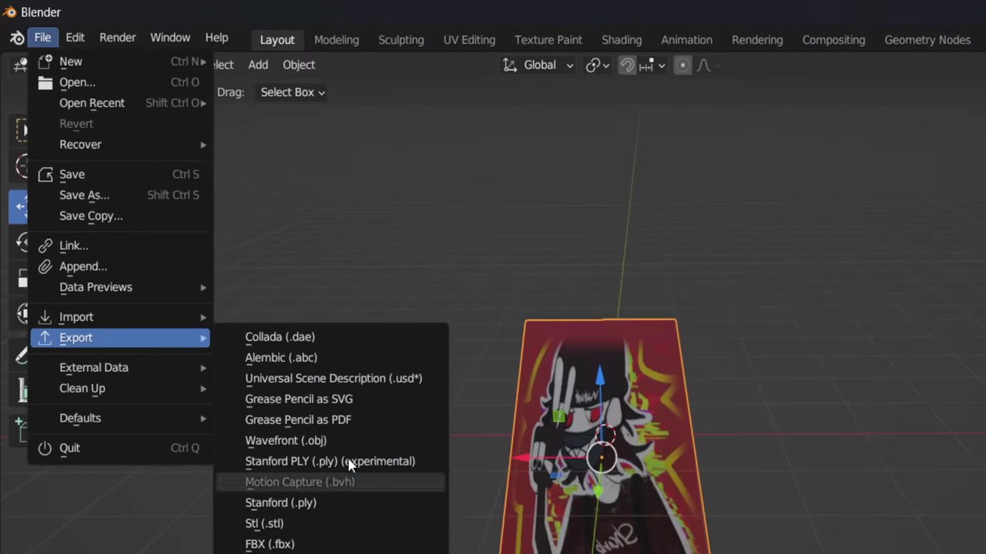
click(286, 442)
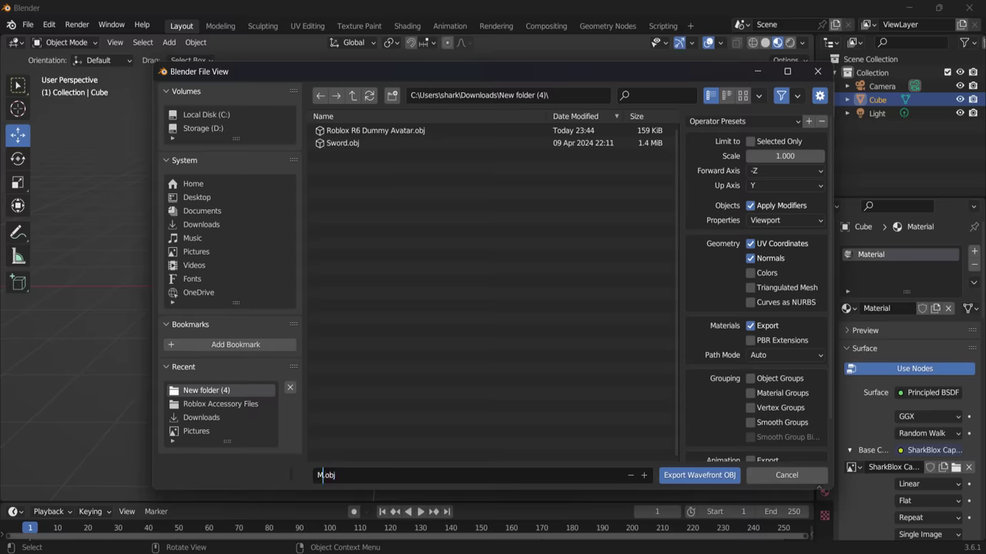
click(704, 475)
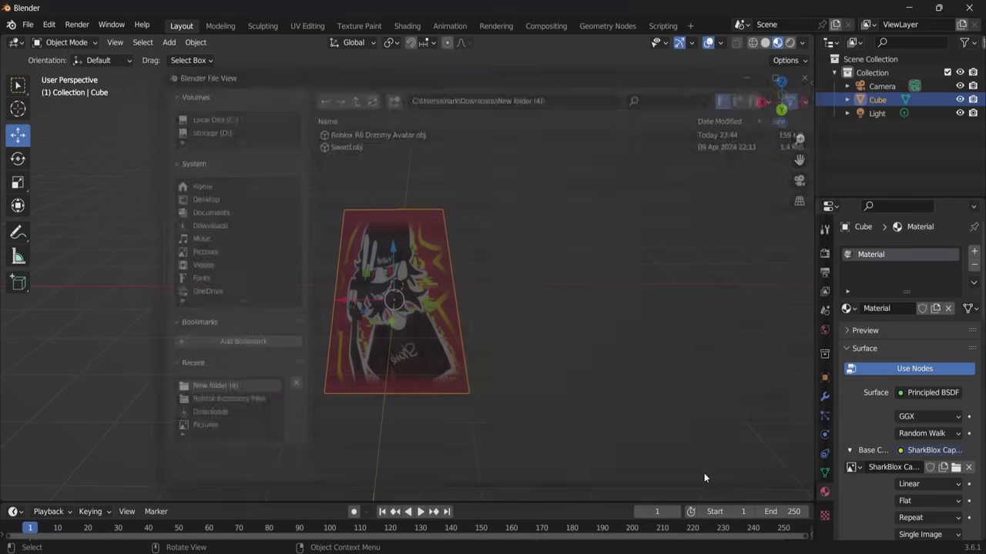
Step: Save the cape's texture from the UV Editing workspace as SharkBlox Cape Texture.png in New folder (4), and return to the Layout workspace
click(307, 27)
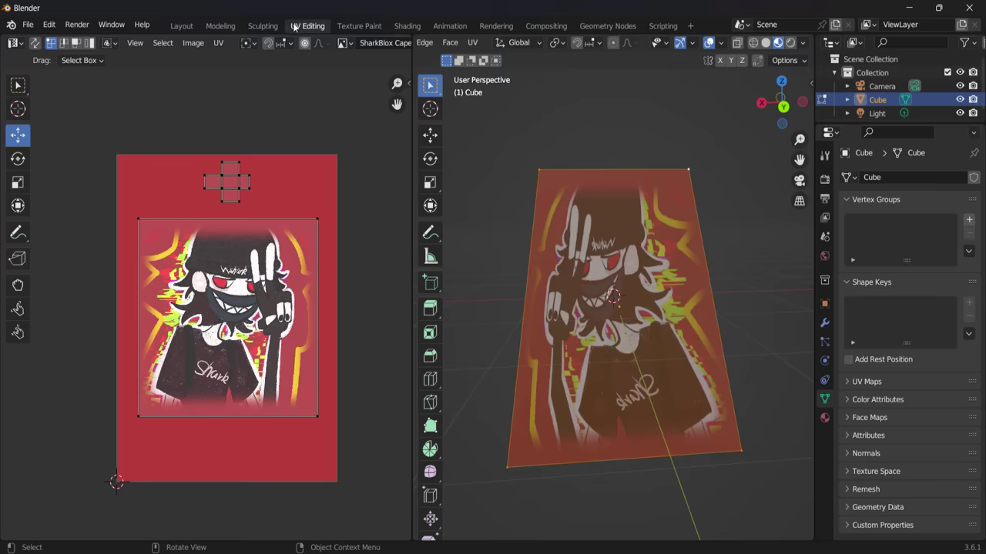
click(193, 43)
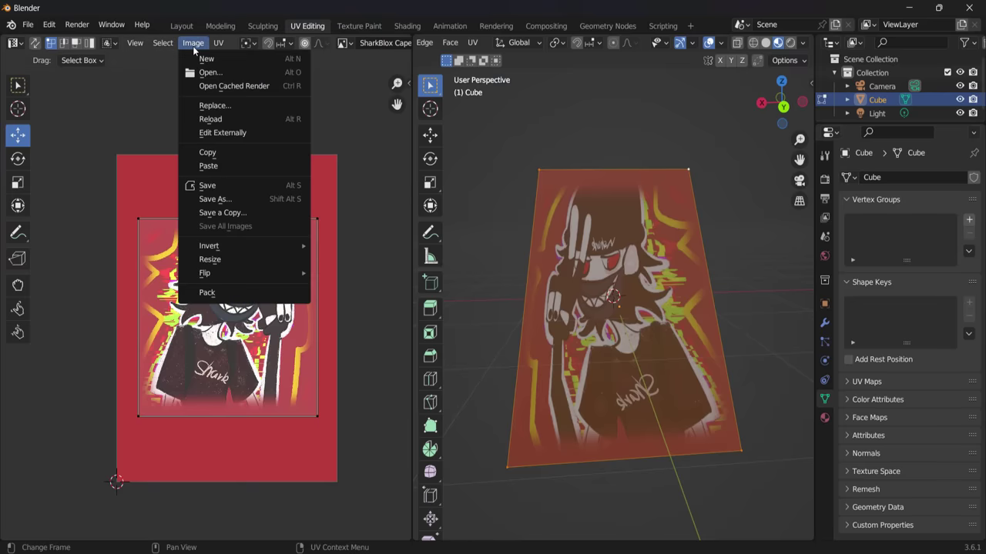
click(215, 200)
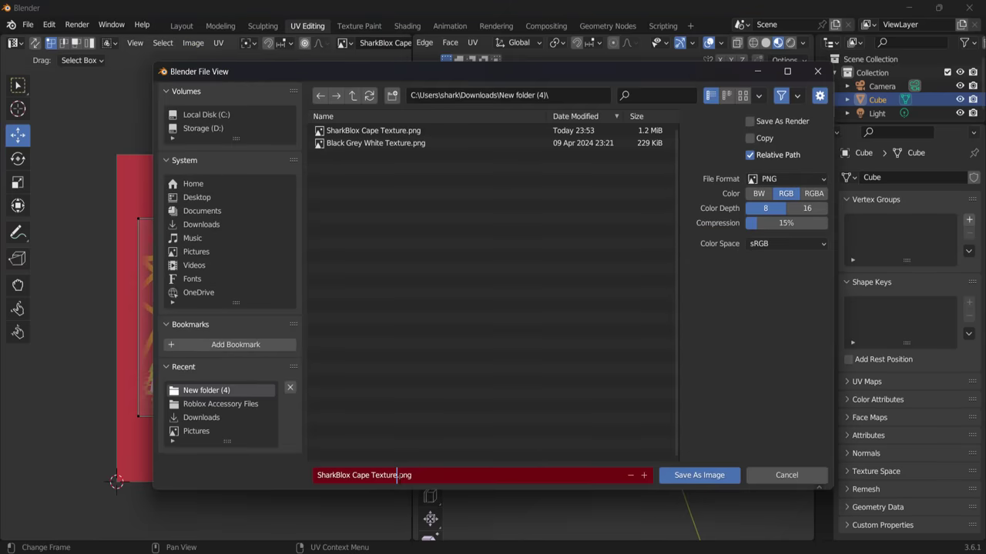
click(699, 475)
click(181, 26)
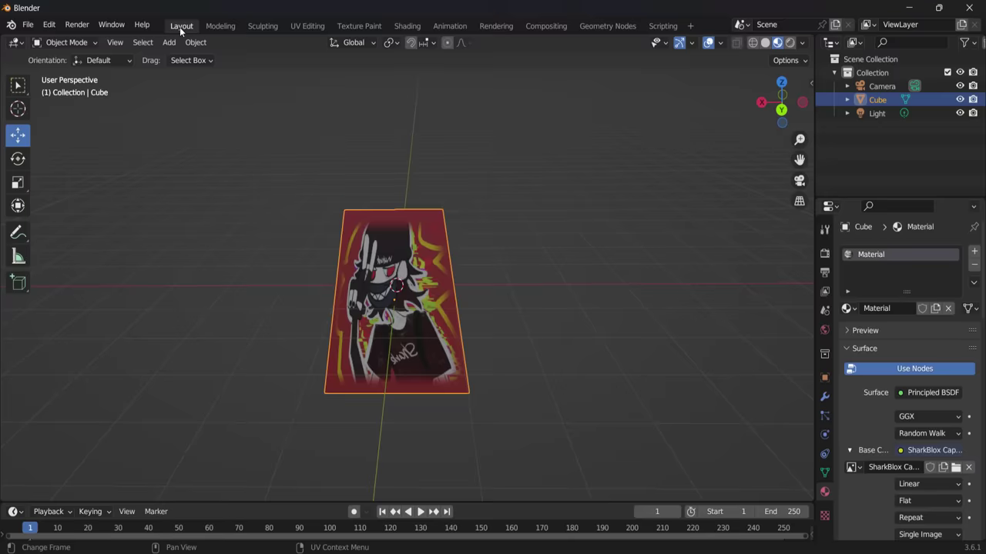
scroll(503, 254, up, 4)
middle_drag(533, 252, 569, 237)
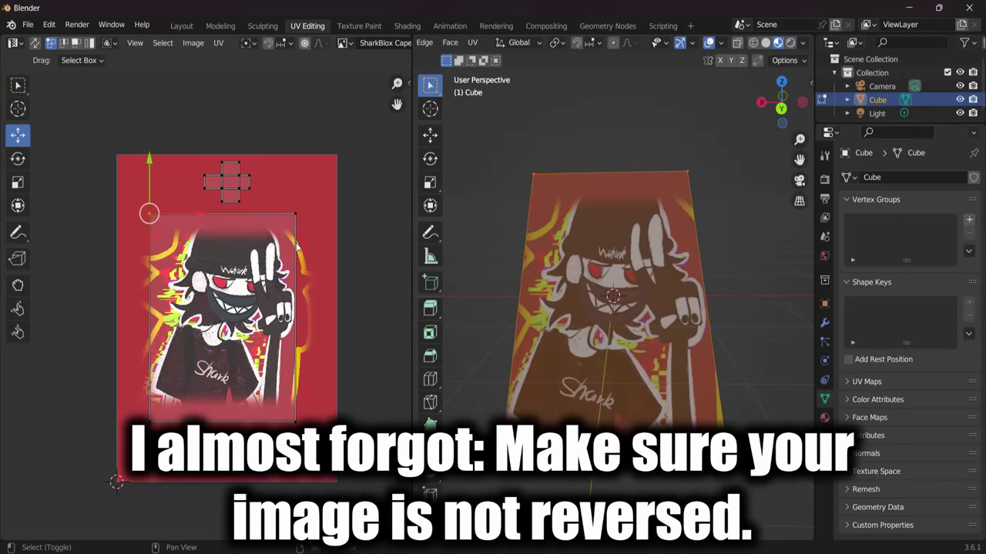
Step: Select the large UV face over the artwork and scale it to fit the image on the cape unreversed
drag(140, 414, 139, 416)
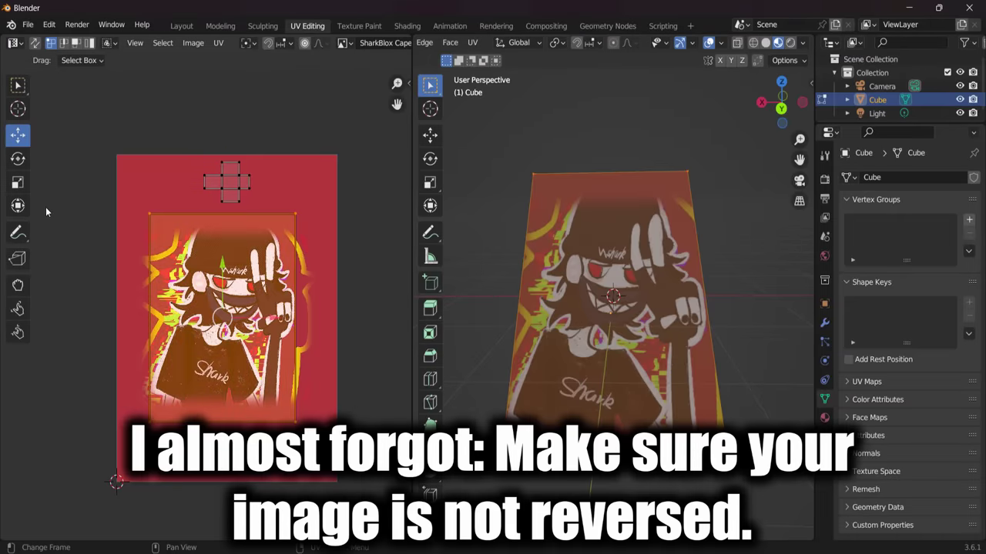
key(s)
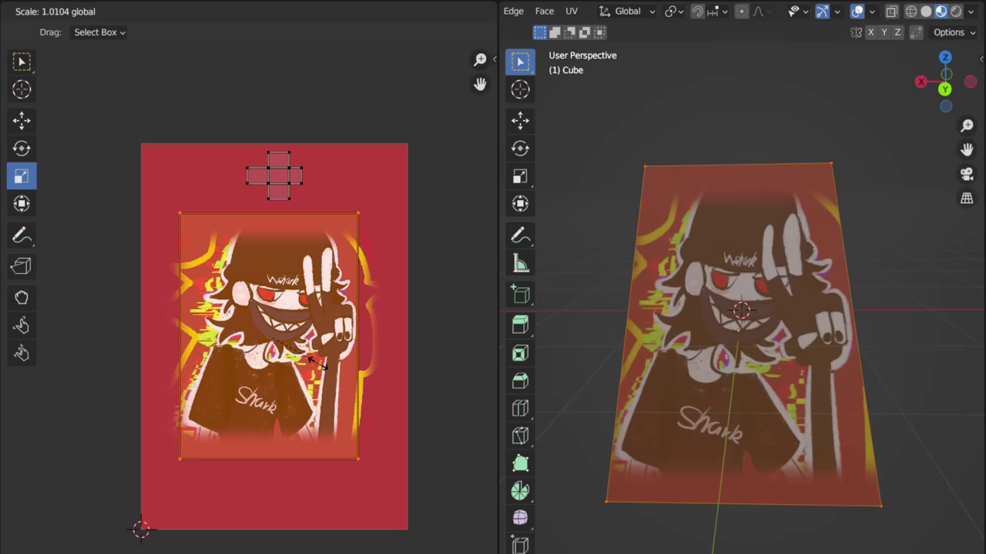
click(320, 360)
click(401, 336)
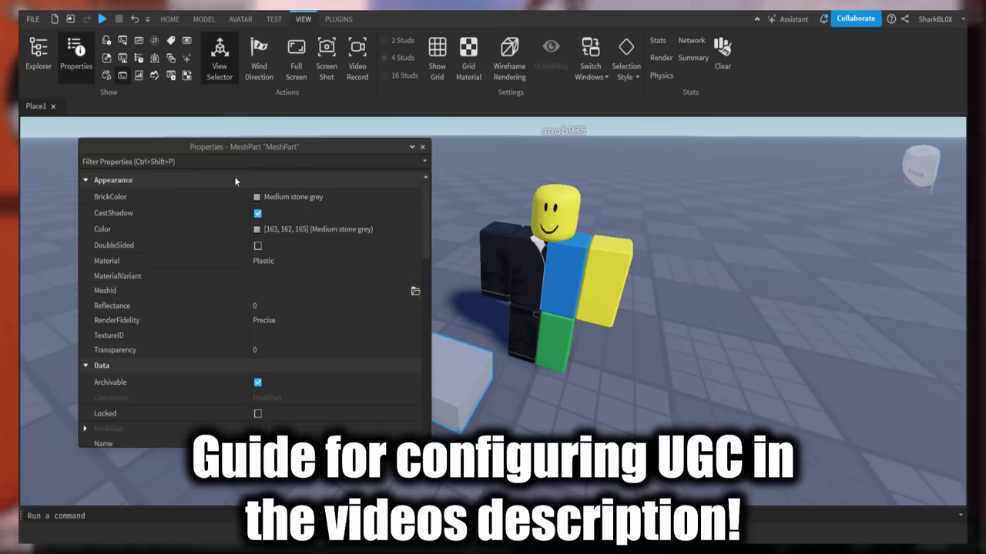
Step: In Roblox Studio, load Sword.obj from New folder (4) as the MeshPart's mesh and open its TextureID for editing
click(424, 291)
click(911, 393)
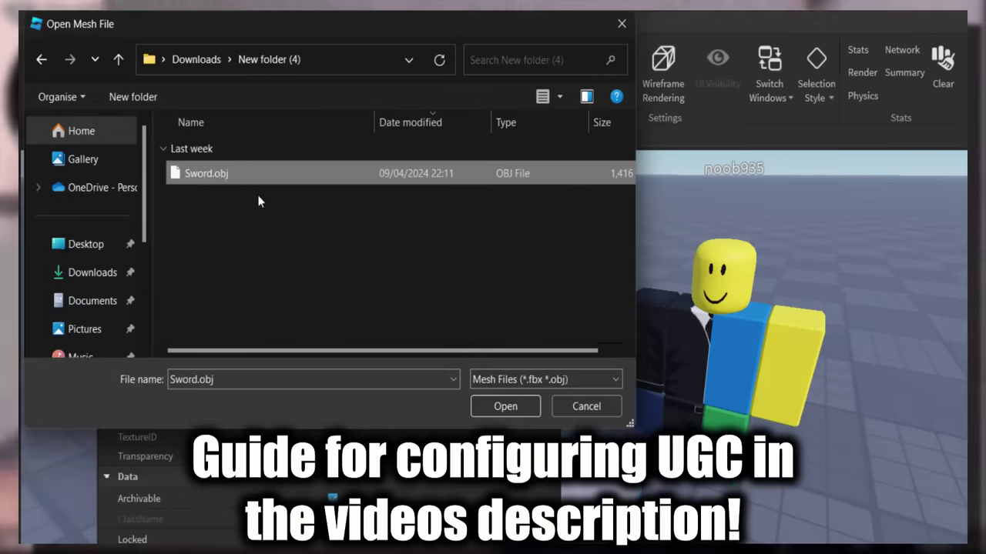
click(504, 405)
click(589, 343)
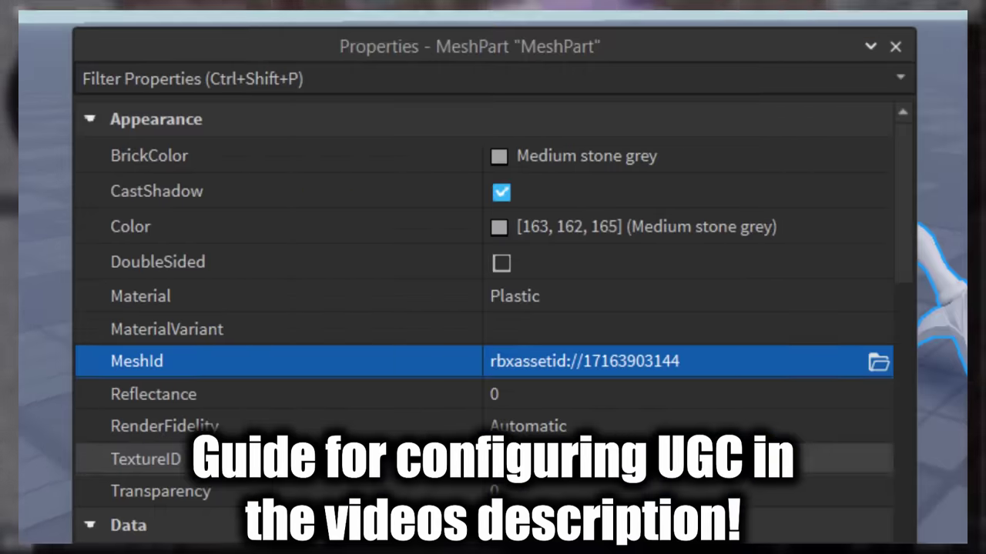
click(331, 334)
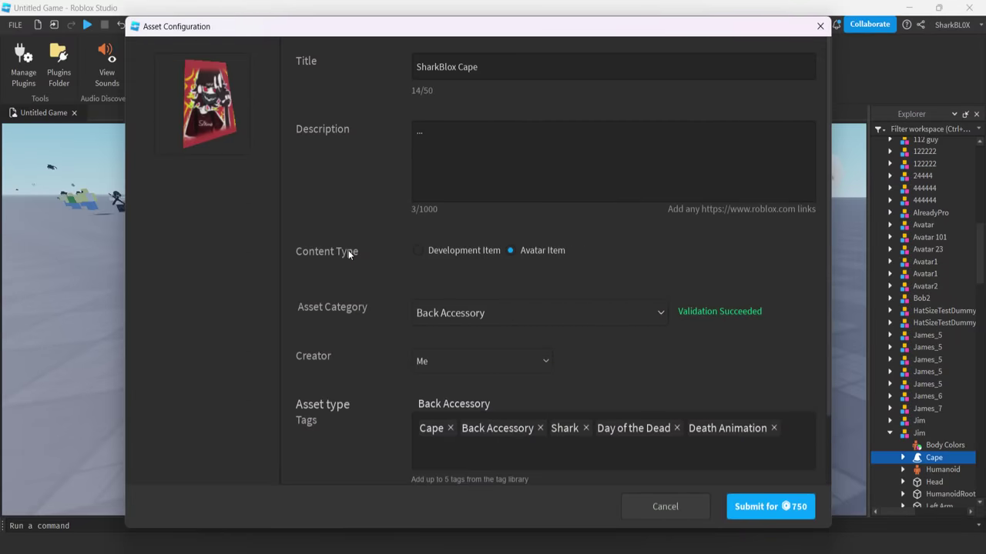
Step: Submit SharkBlox Cape as a Back Accessory avatar item, approve the 750 Robux fee, and close the asset configuration
click(754, 507)
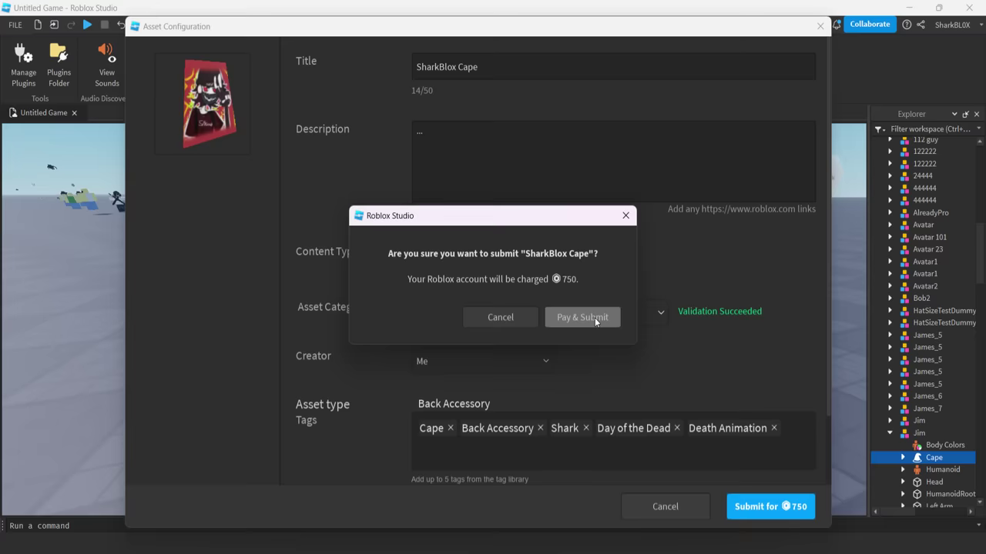
click(789, 403)
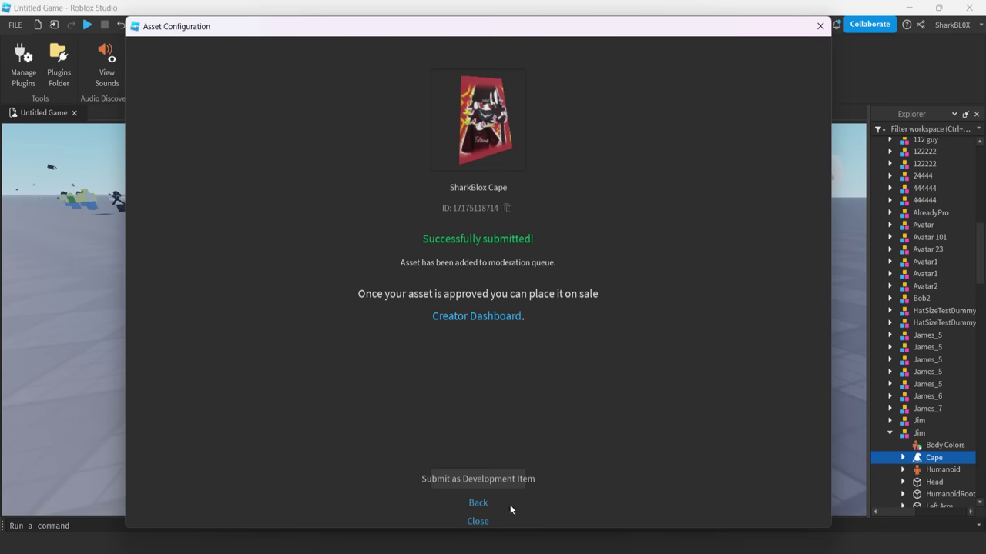
click(478, 521)
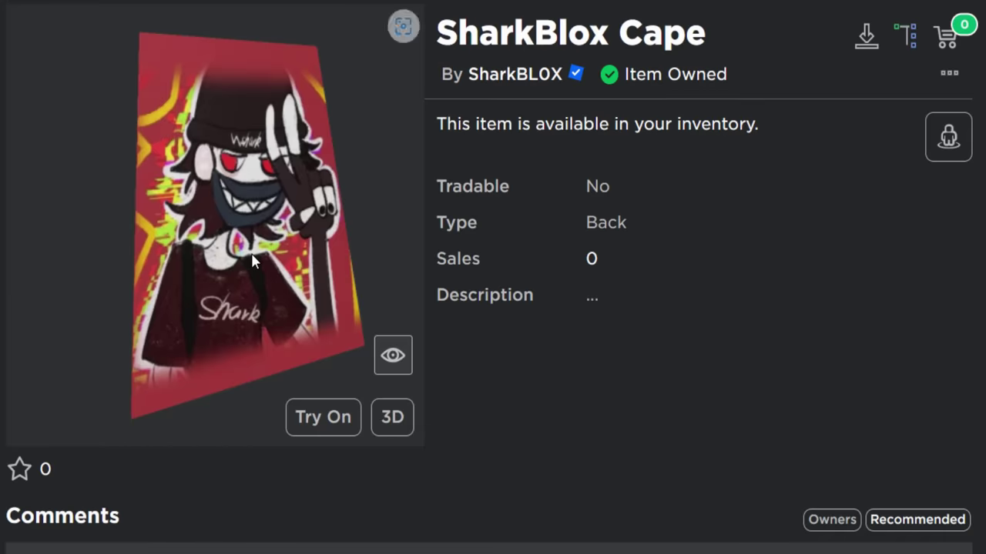
Step: On the Roblox item page, preview SharkBlox Cape in 3D and on the avatar, examining it from several sides
click(392, 418)
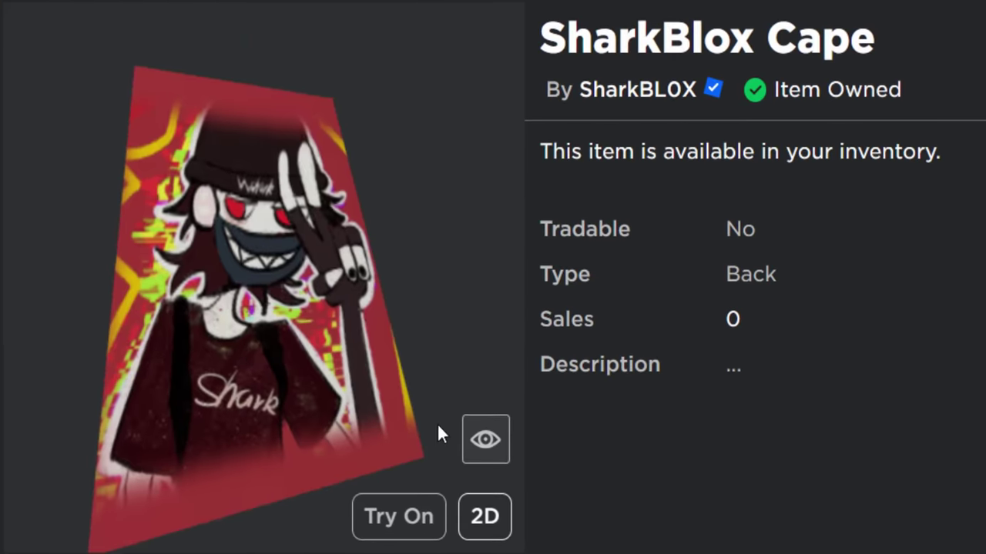
click(483, 437)
drag(378, 336, 448, 360)
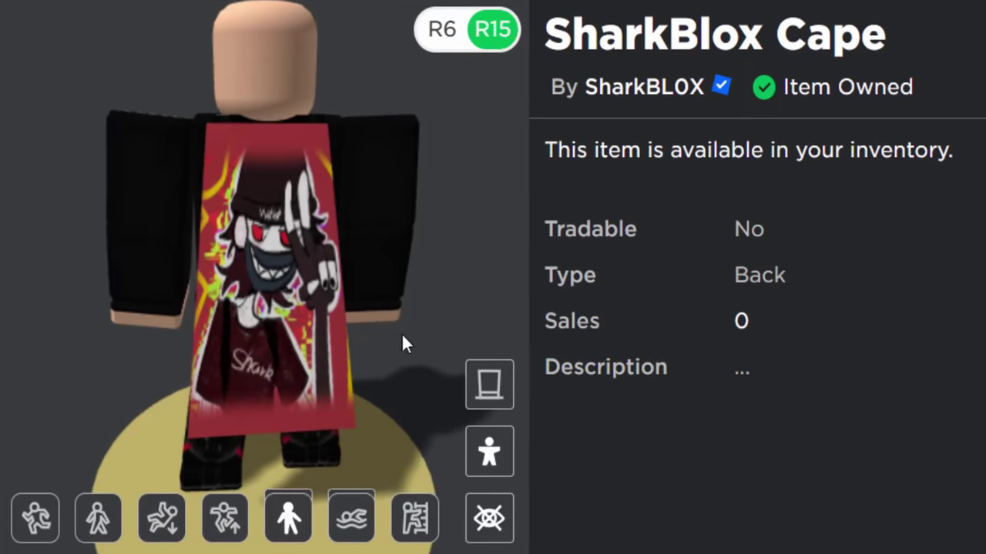
drag(350, 311, 502, 298)
drag(308, 339, 393, 346)
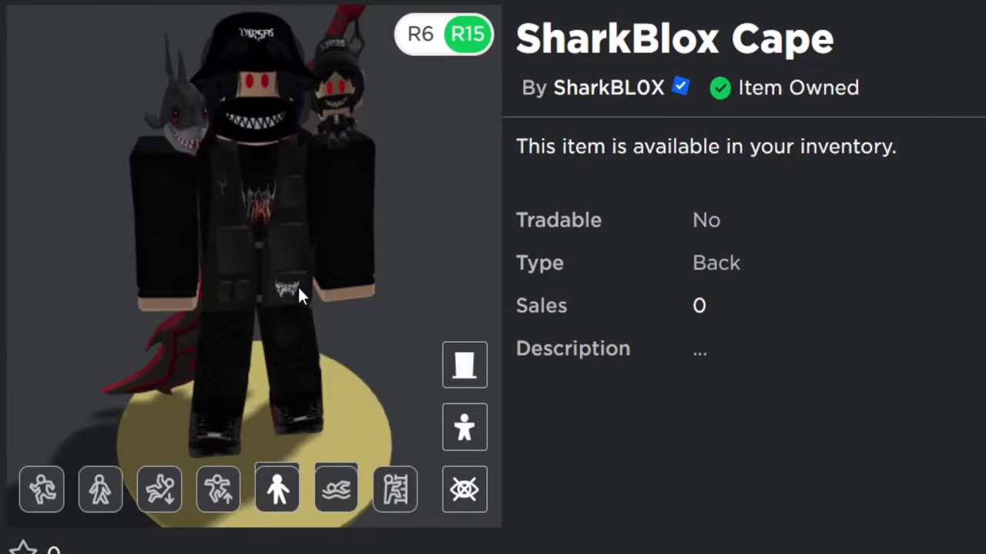
Step: Hide the avatar's other accessories in the preview and examine the cape on its back up close and from different angles
drag(299, 287, 446, 331)
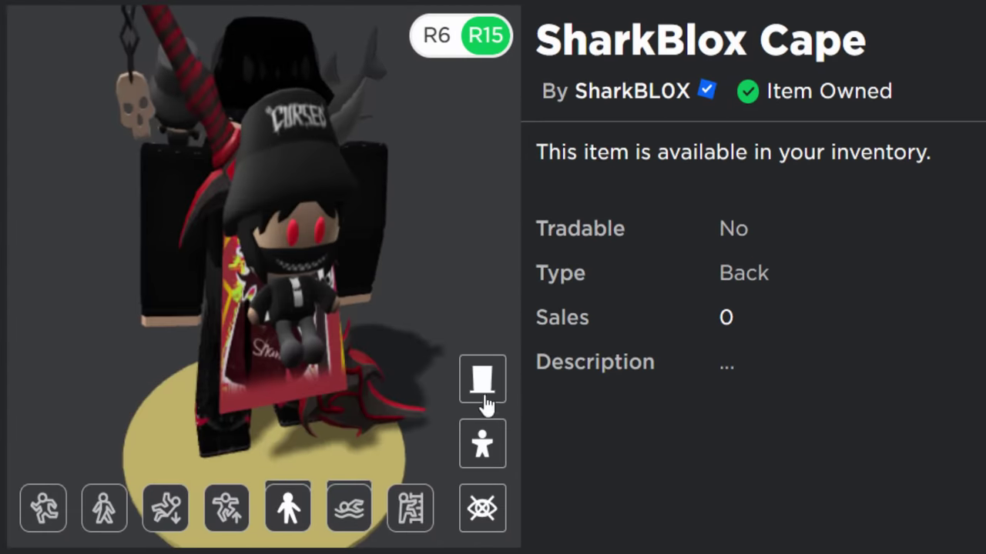
click(482, 380)
drag(398, 287, 434, 296)
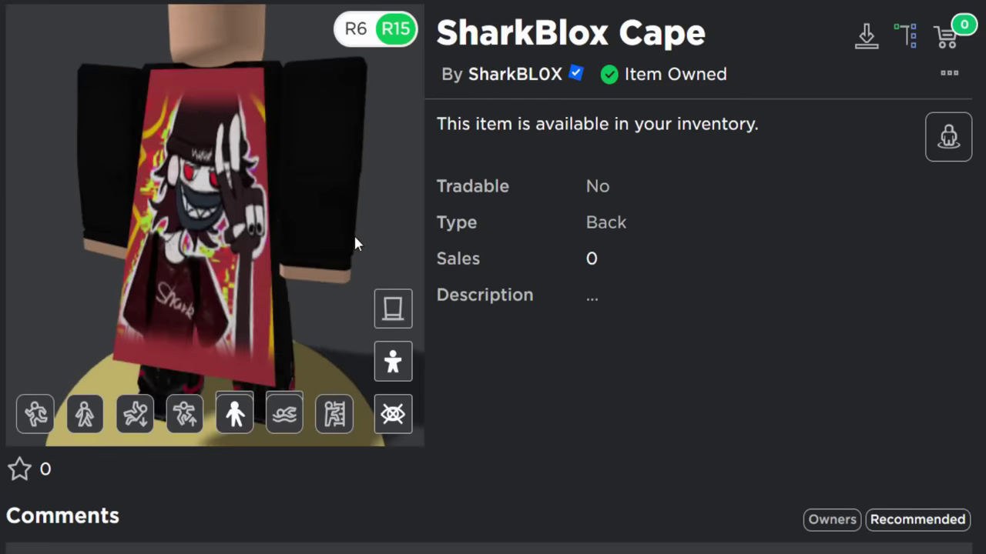
scroll(351, 242, down, 3)
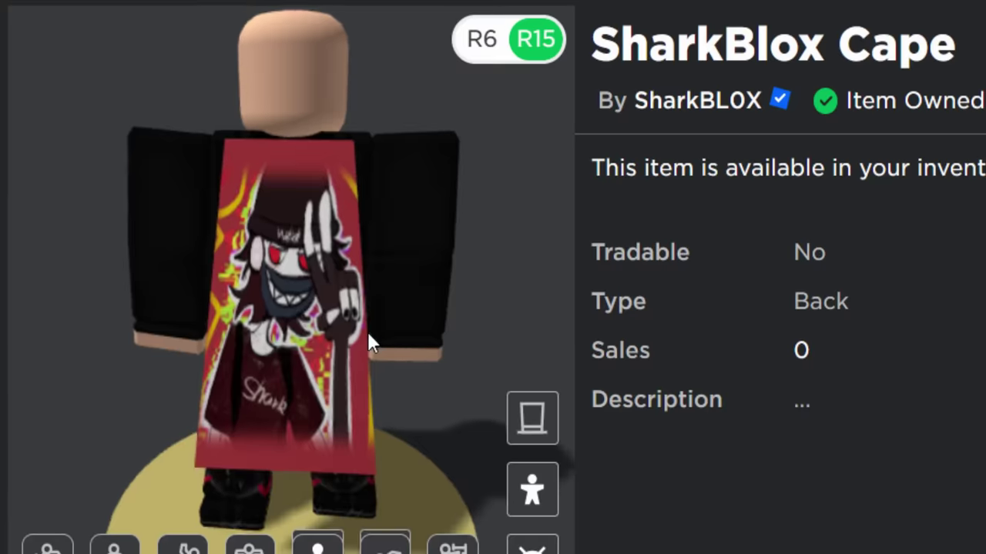
scroll(376, 352, up, 3)
scroll(374, 352, down, 2)
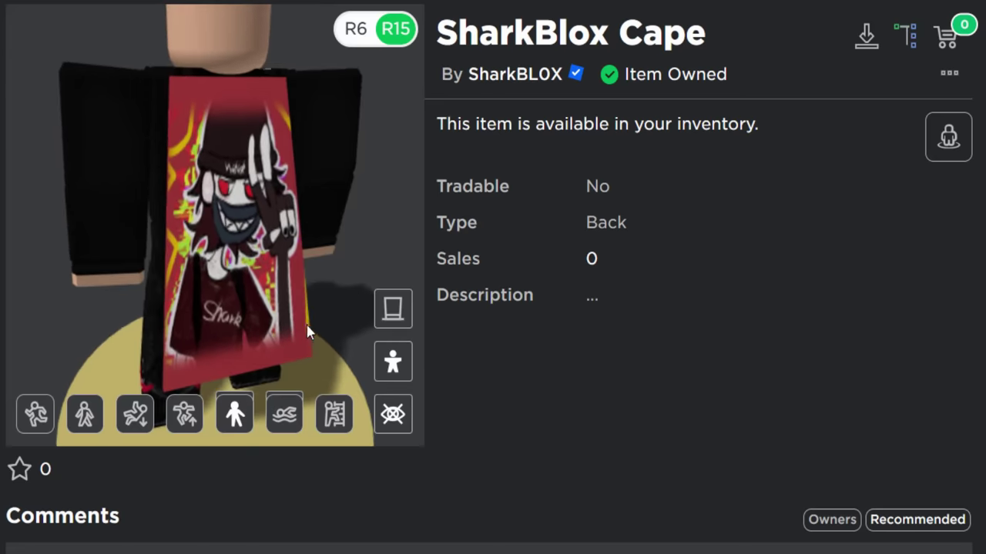
drag(328, 304, 319, 299)
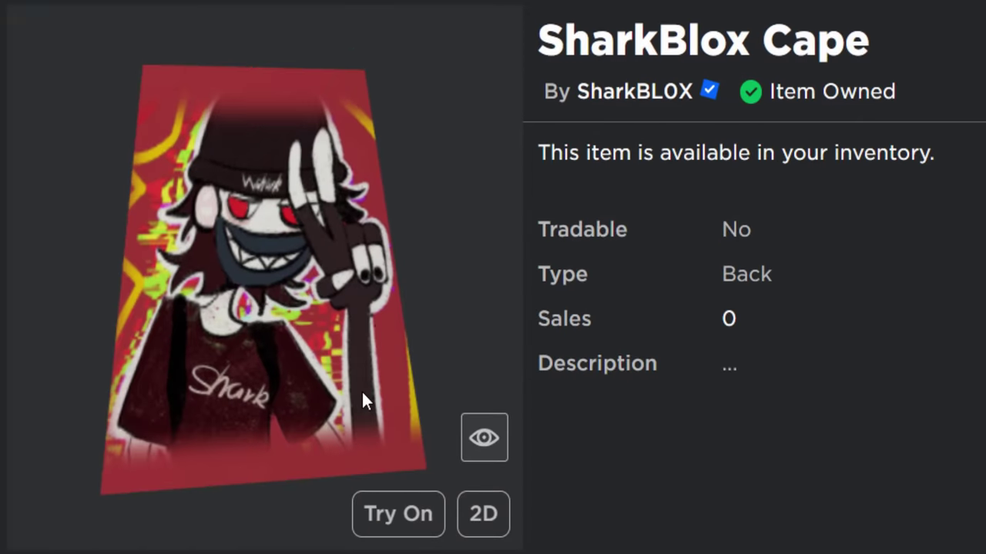
Step: Examine the cape's front, thin edge and sides in the item-only 3D preview
drag(361, 389, 153, 389)
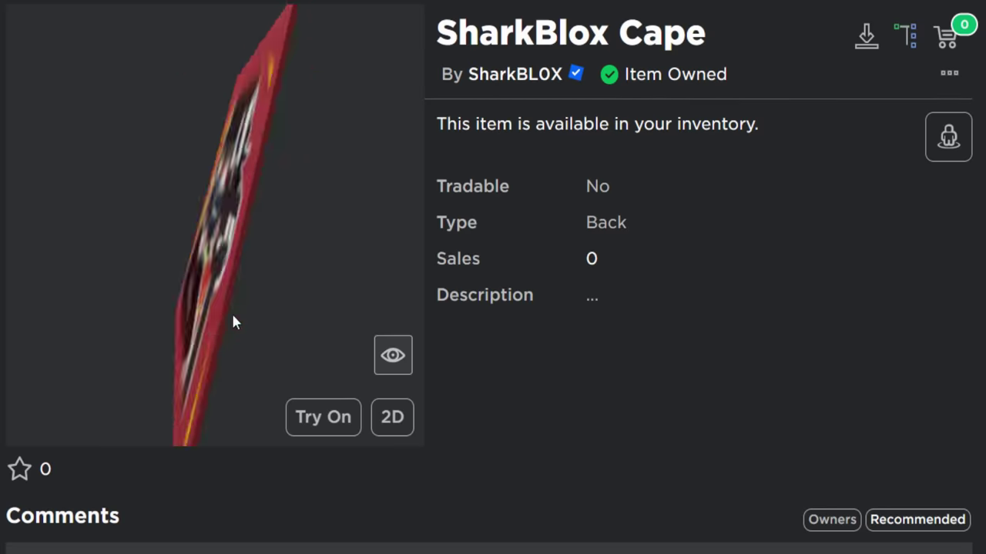
drag(235, 322, 272, 329)
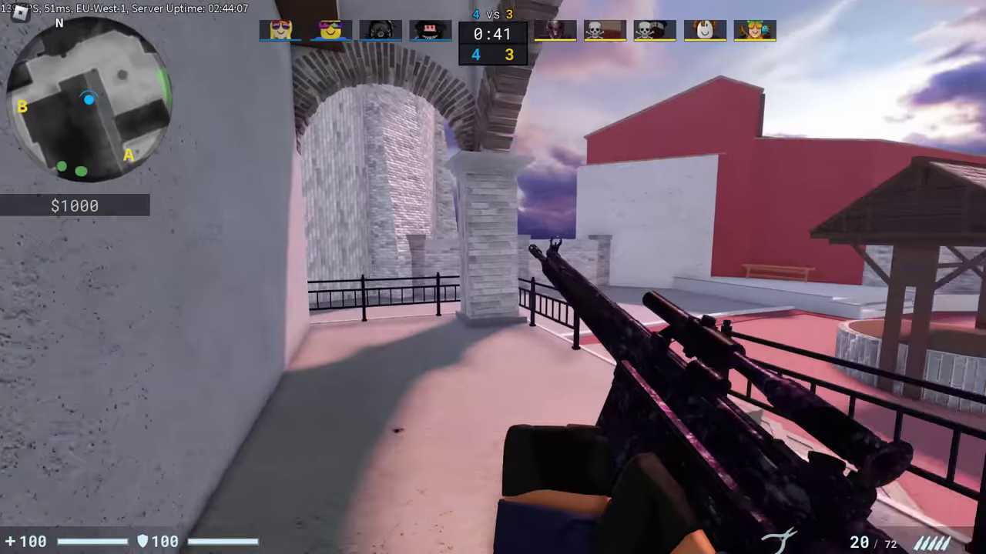